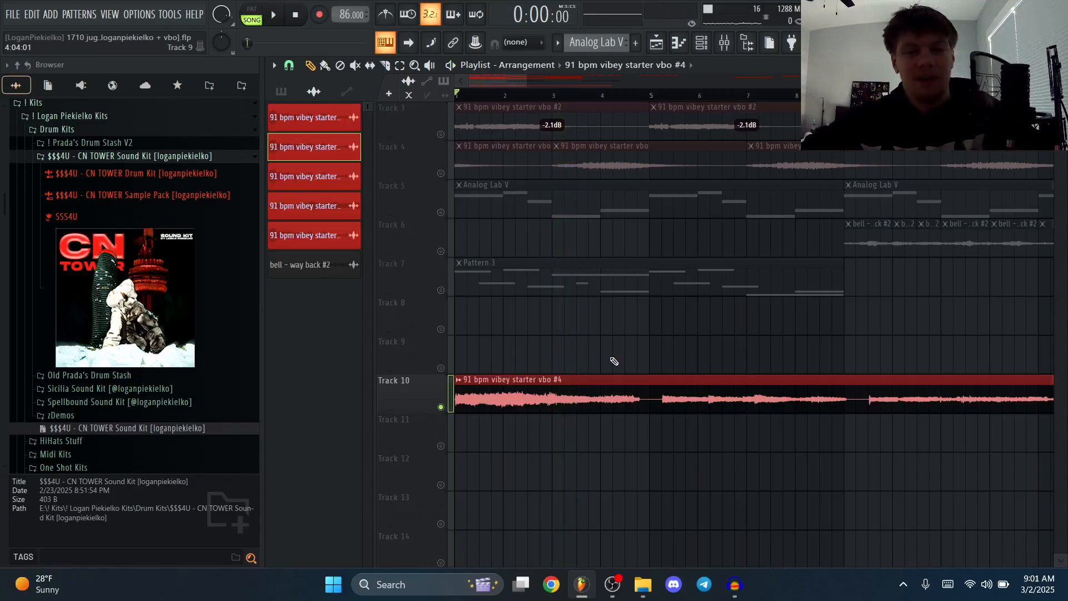
Listen to the starter sample clip on Track 10 and delete it from the playlist
key(space)
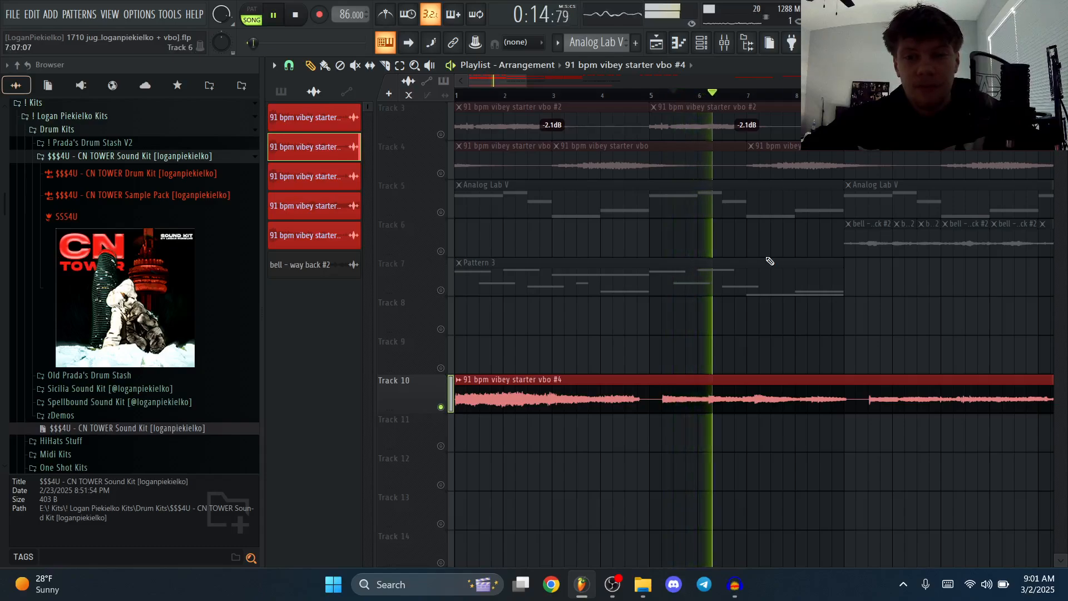
key(space)
right_click(706, 399)
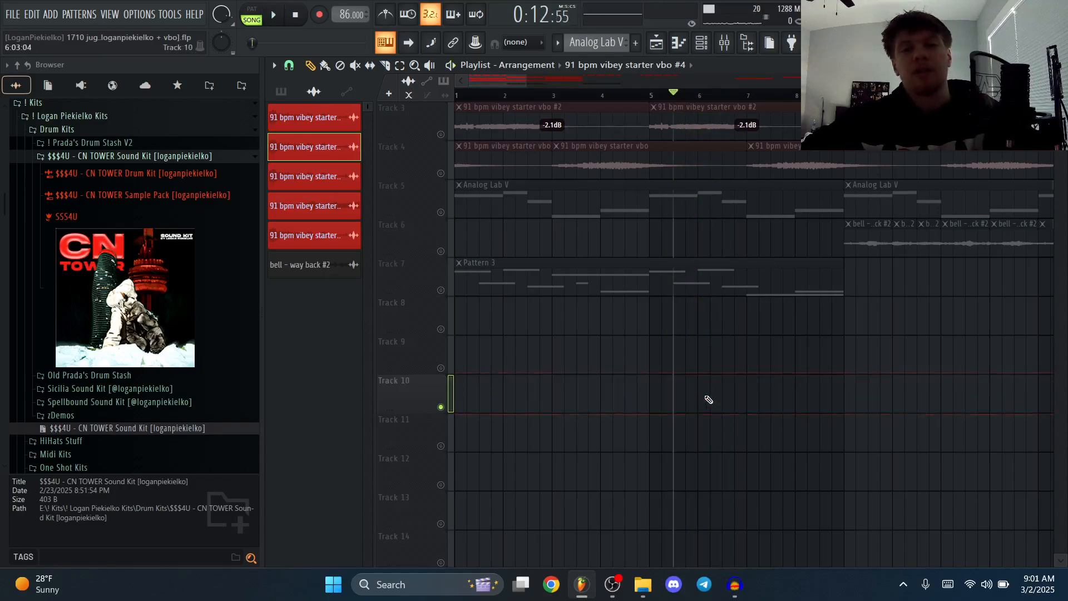
Solo Track 1 and play back its chopped starter sample clips
scroll(598, 175, up, 2)
right_click(441, 134)
scroll(442, 134, up, 3)
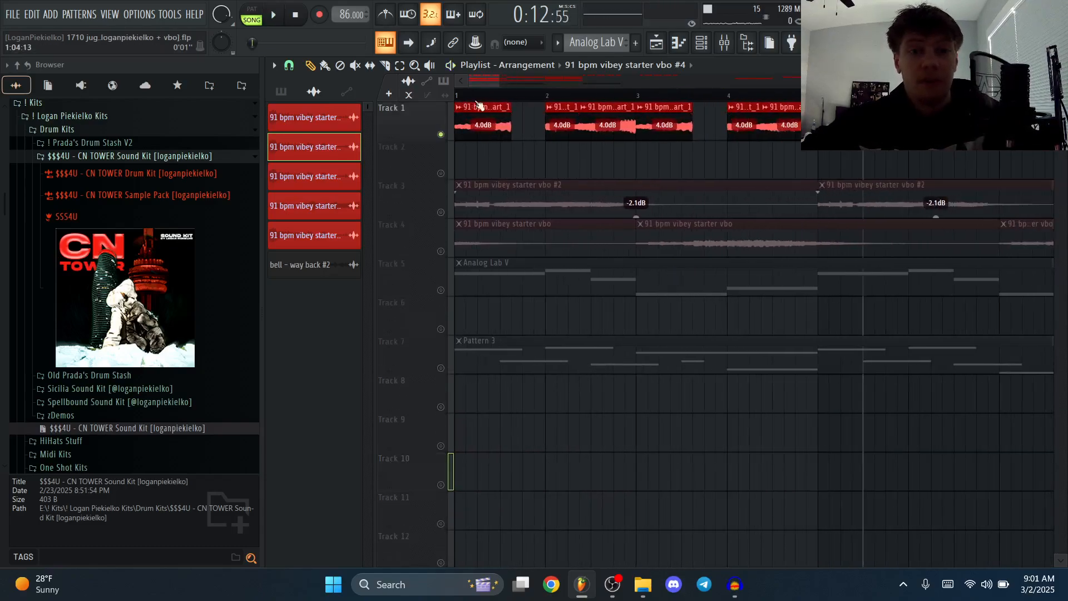
scroll(449, 125, up, 1)
key(space)
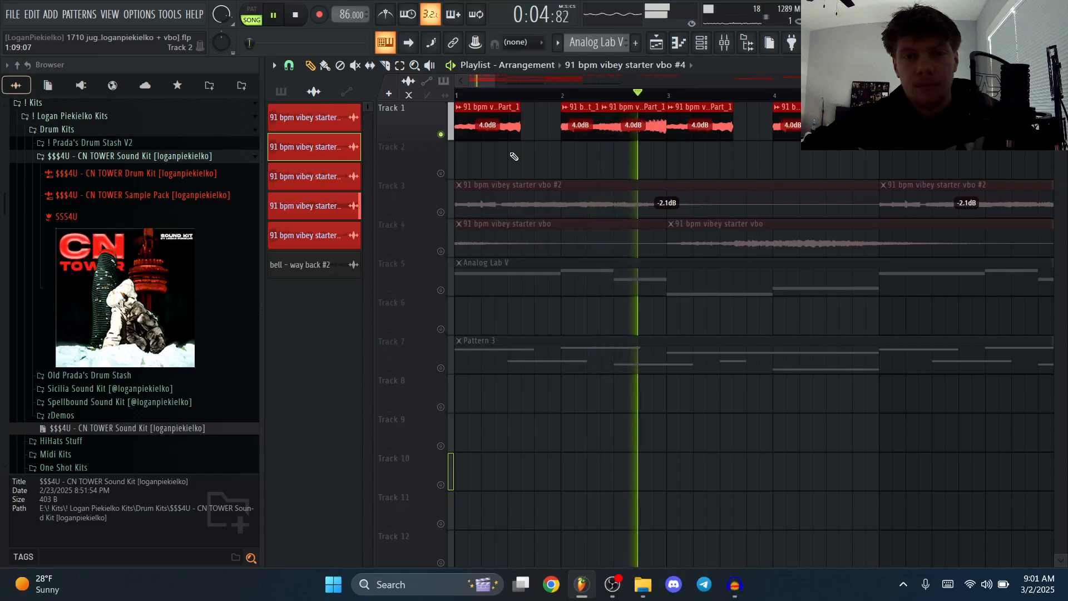
key(space)
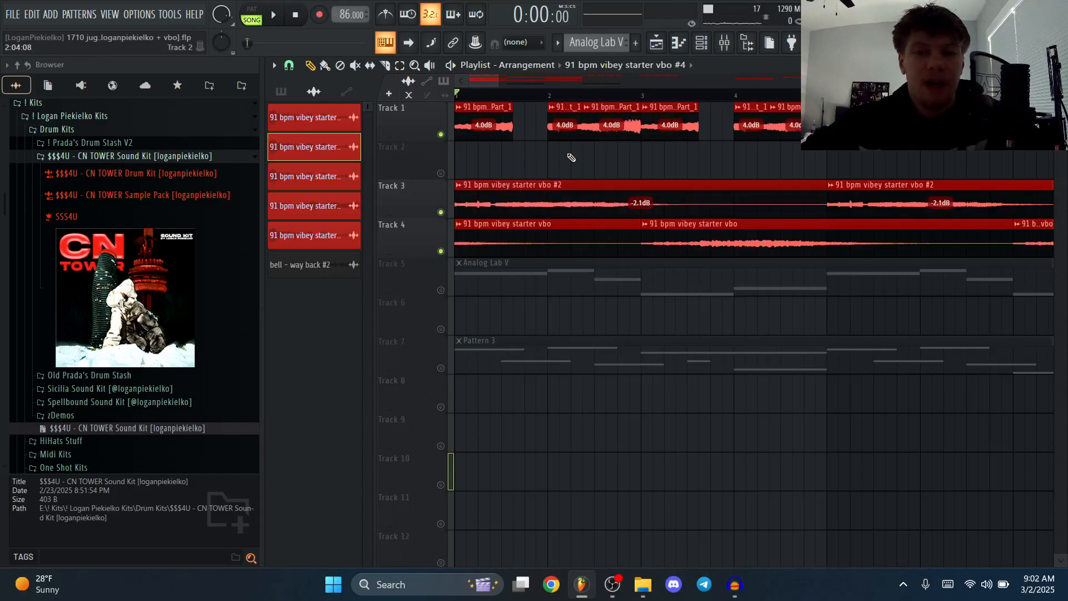
Play the layered starter samples on Tracks 1, 3 and 4 together
scroll(584, 189, down, 2)
drag(537, 245, 973, 245)
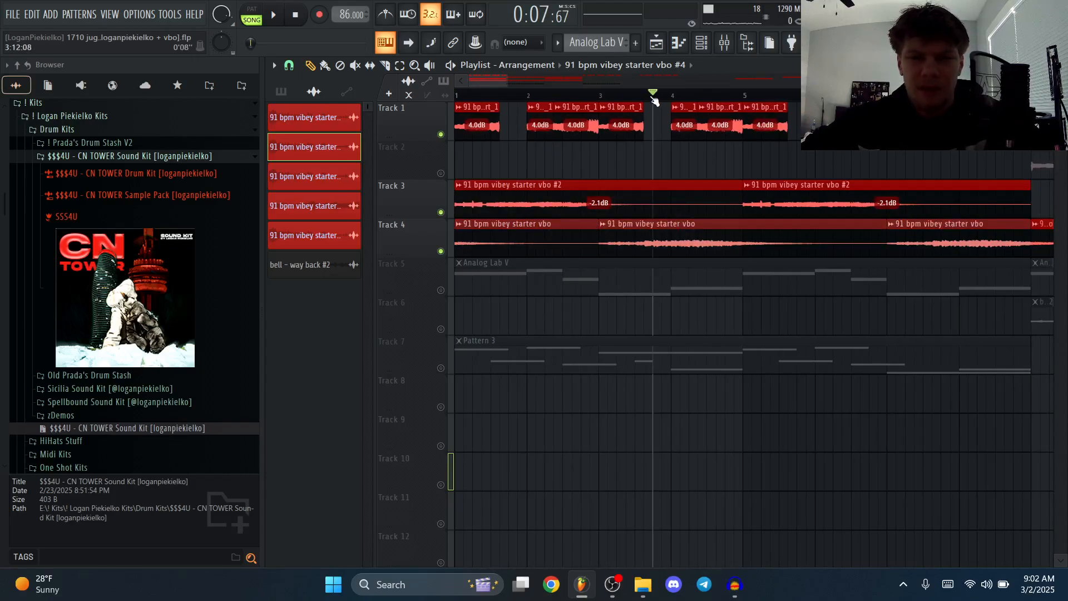
key(space)
key(space)
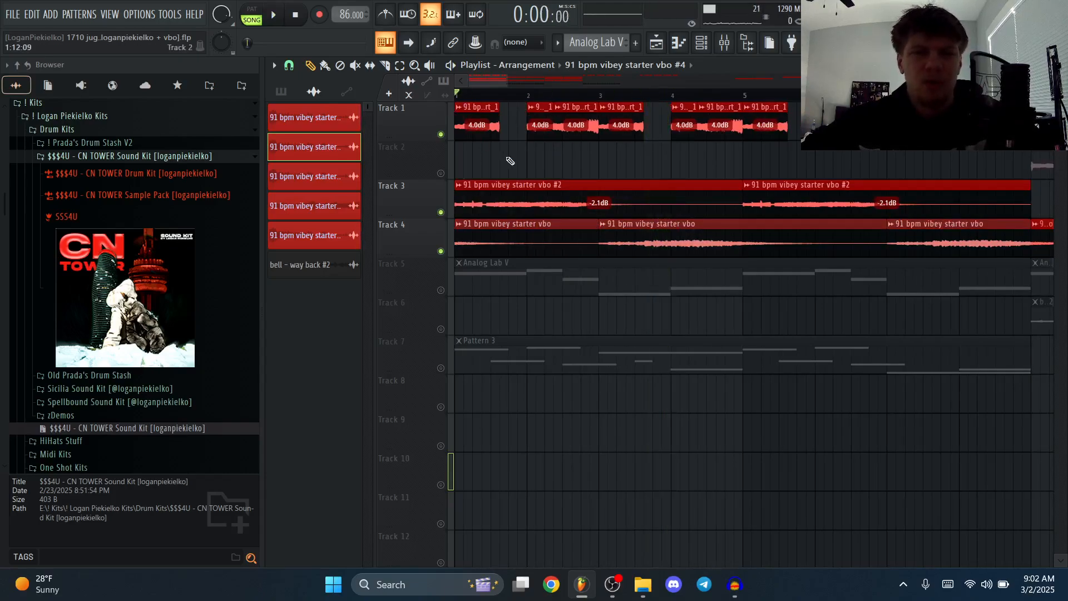
scroll(909, 209, down, 1)
key(space)
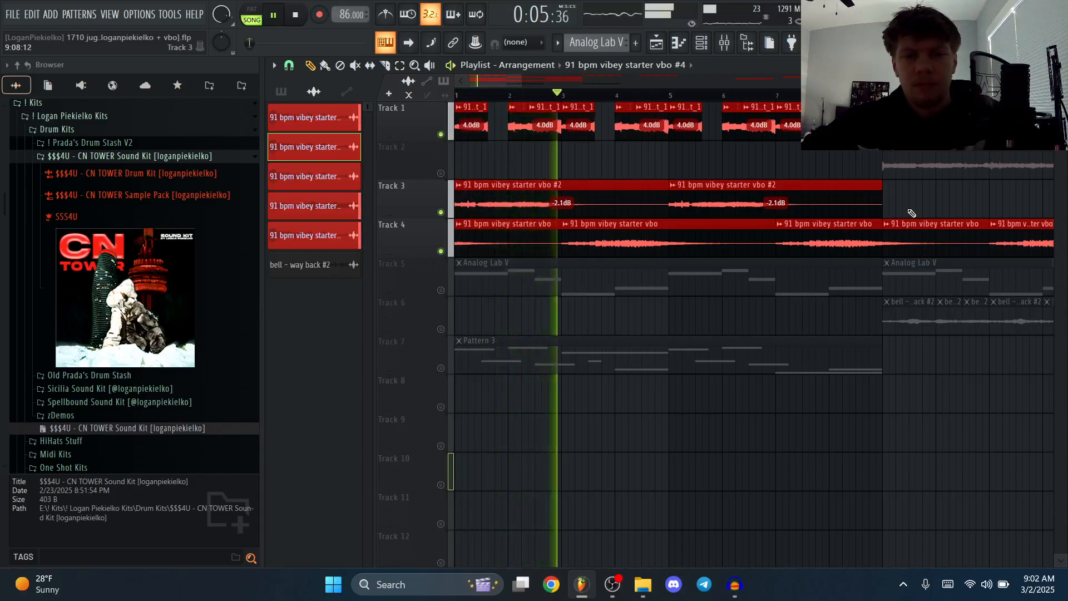
key(space)
Solo Track 5 and listen to the Analog Lab V pattern
right_click(440, 290)
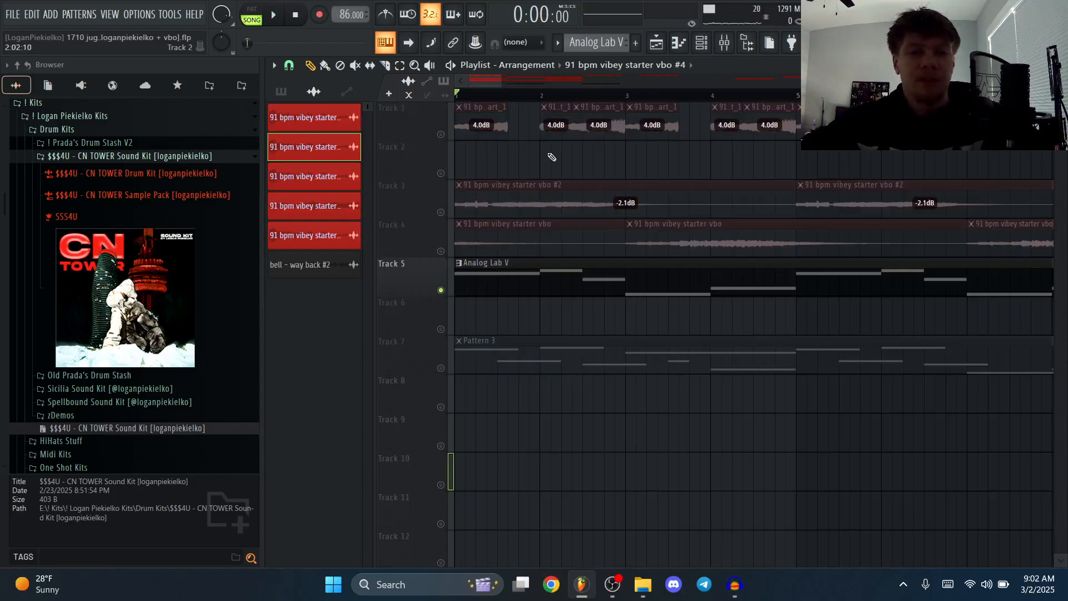
key(space)
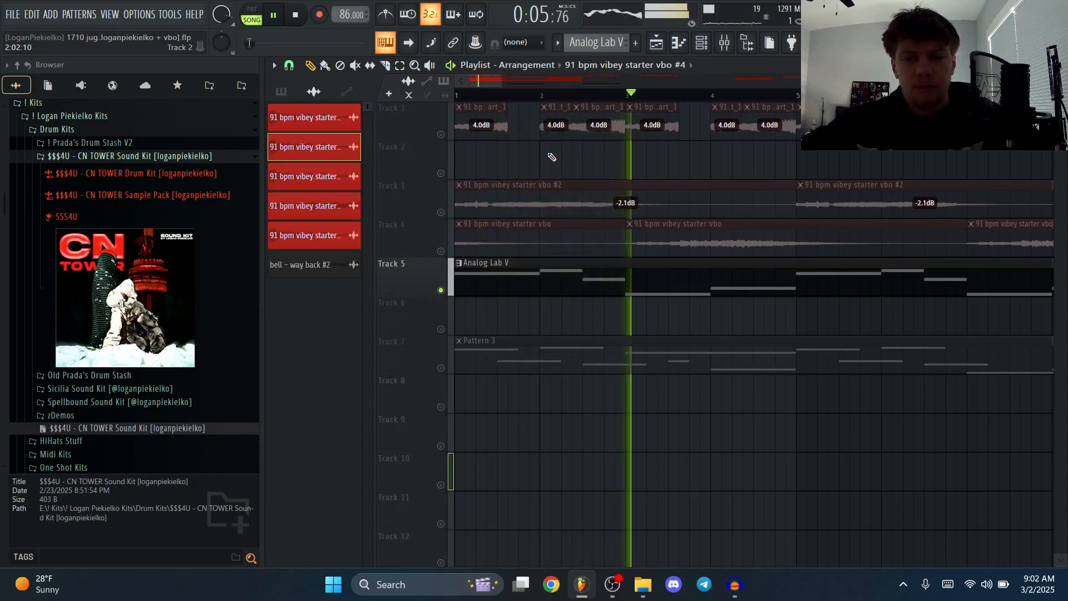
key(space)
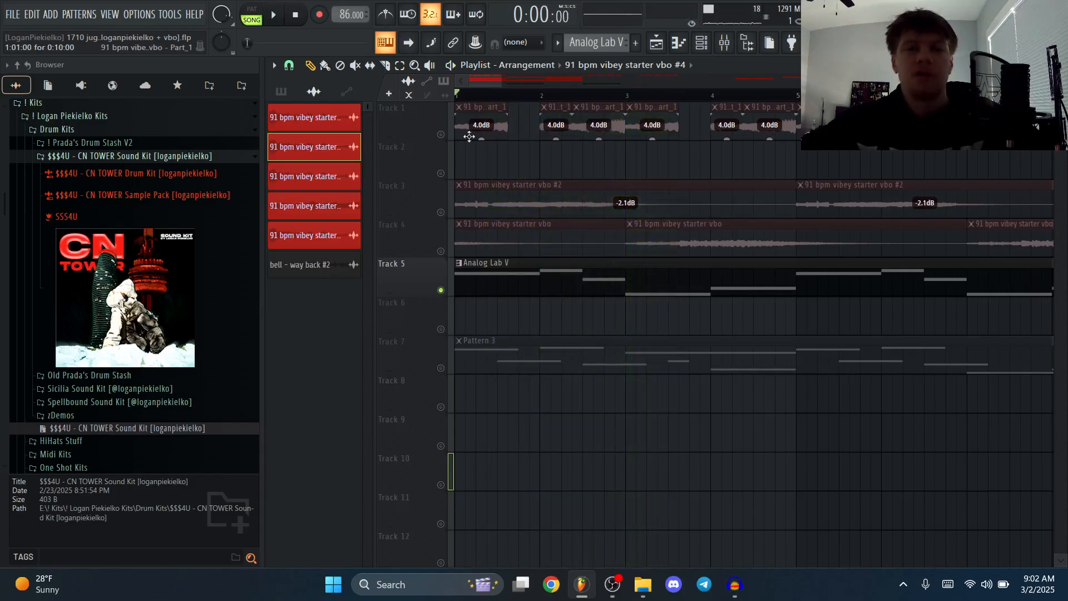
Unmute Track 1 and play its chops together with the Analog Lab V pattern on Track 5
click(441, 135)
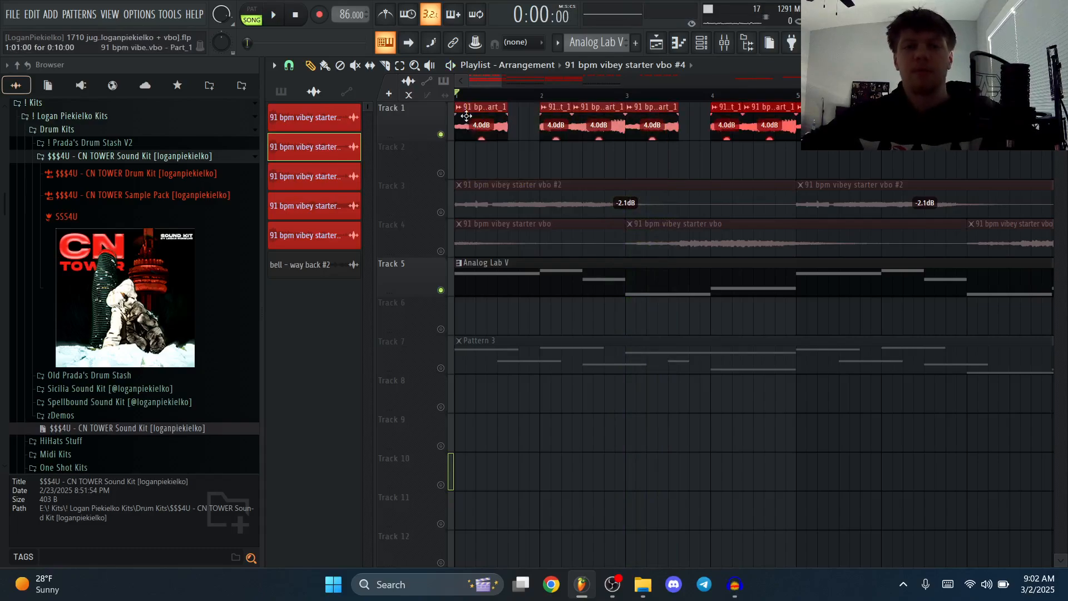
click(580, 287)
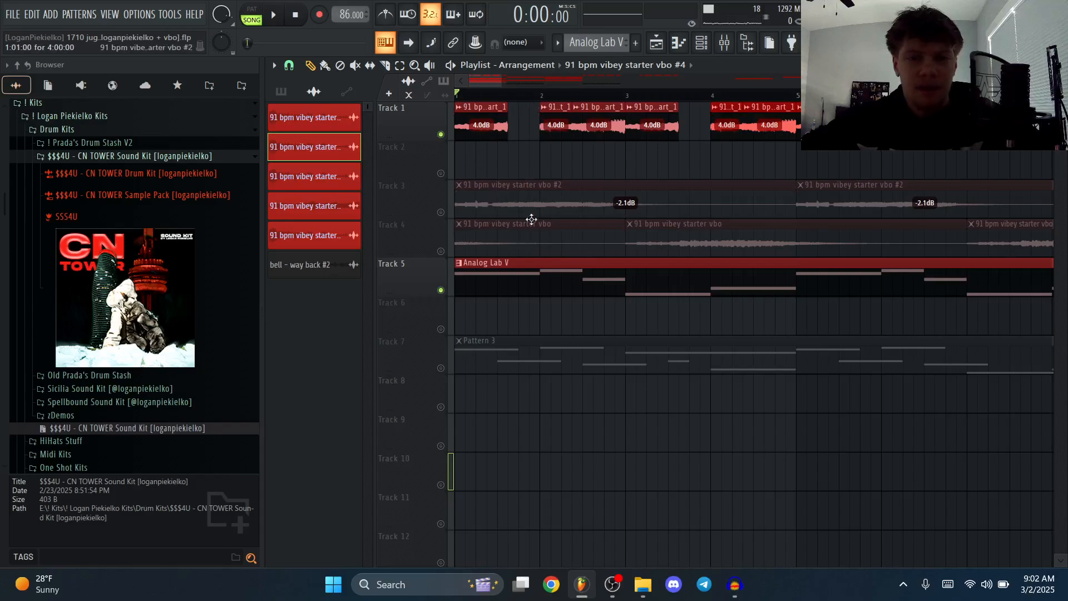
key(space)
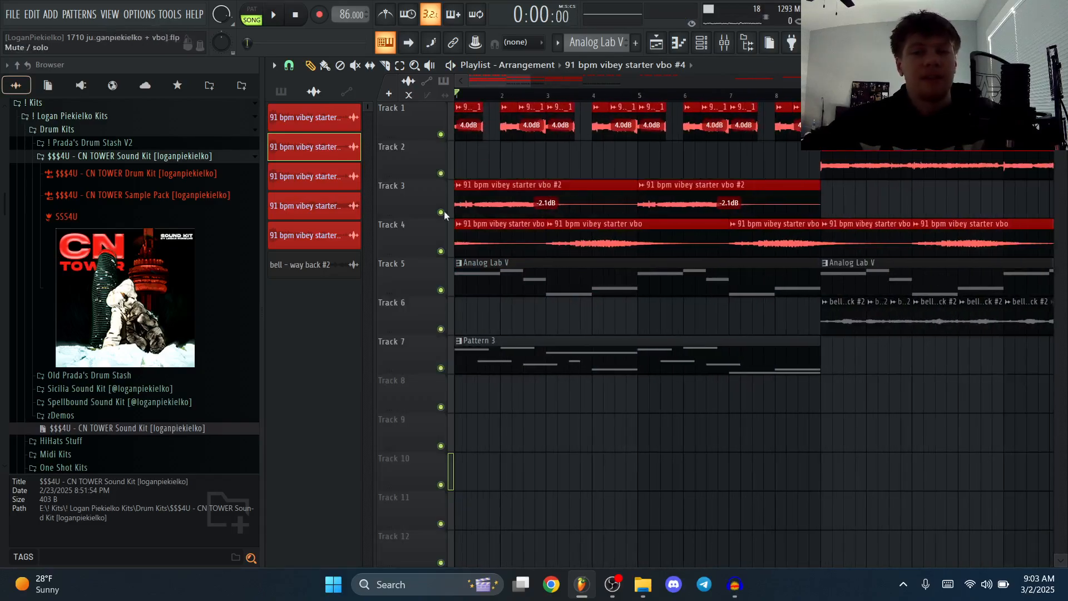
Play Pattern 3 with its synthpad - extendo notes, and preview the bell - way back melody in the piano roll
key(space)
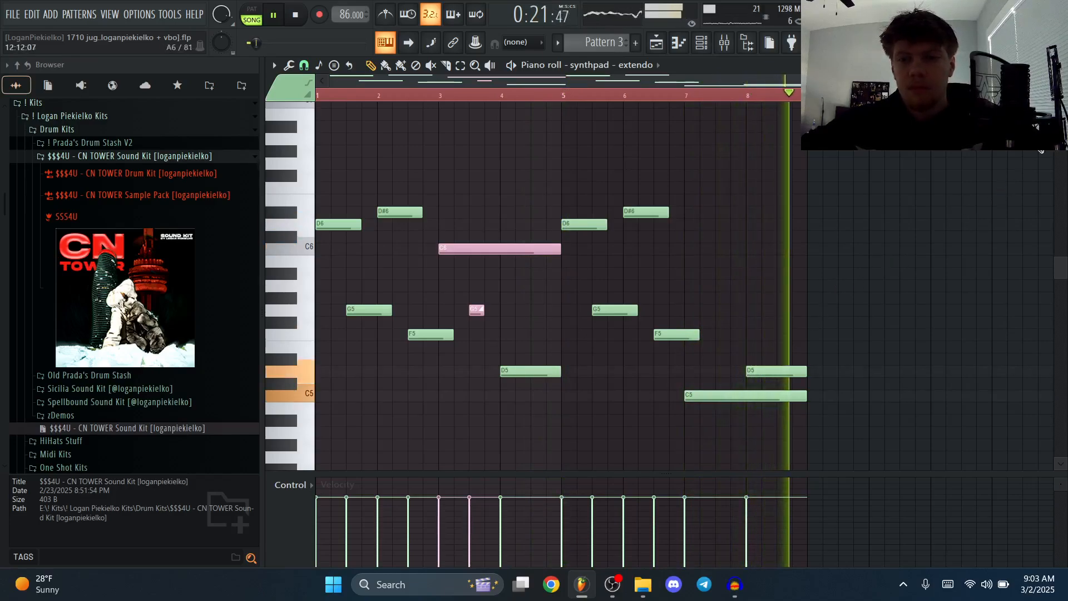
key(space)
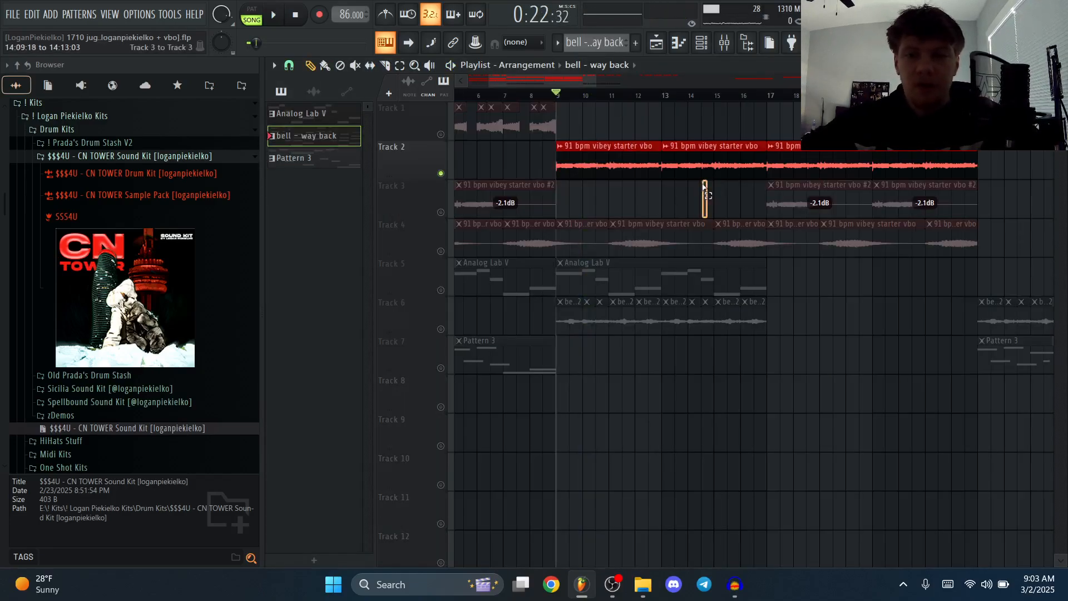
scroll(613, 157, down, 1)
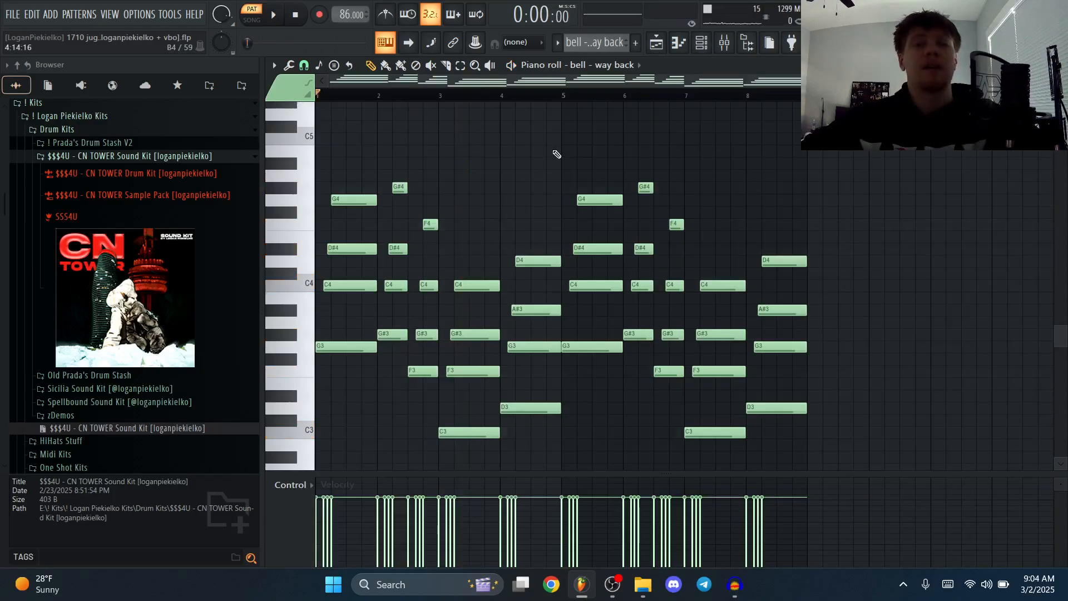
key(space)
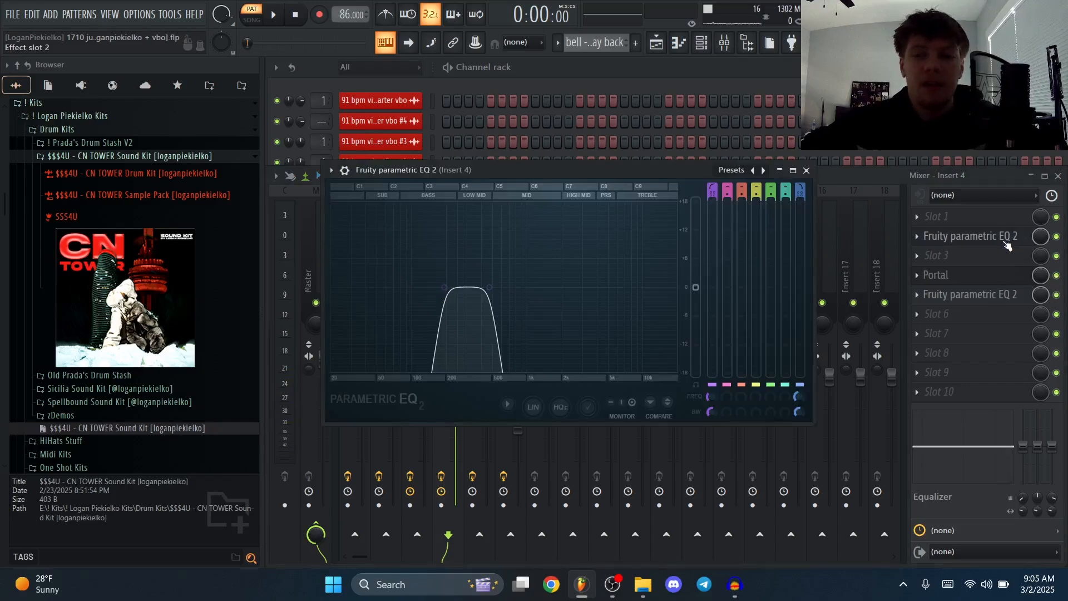
Review the effects on mixer Insert 4: Portal and the two Fruity parametric EQ 2 instances before and after it
click(1006, 238)
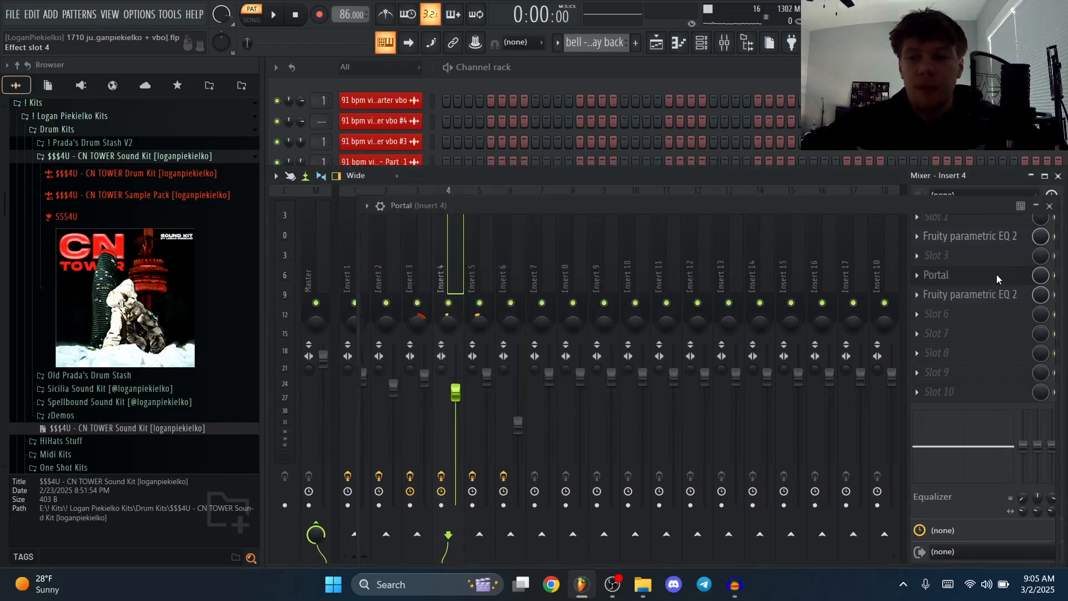
click(996, 277)
click(1050, 207)
click(969, 295)
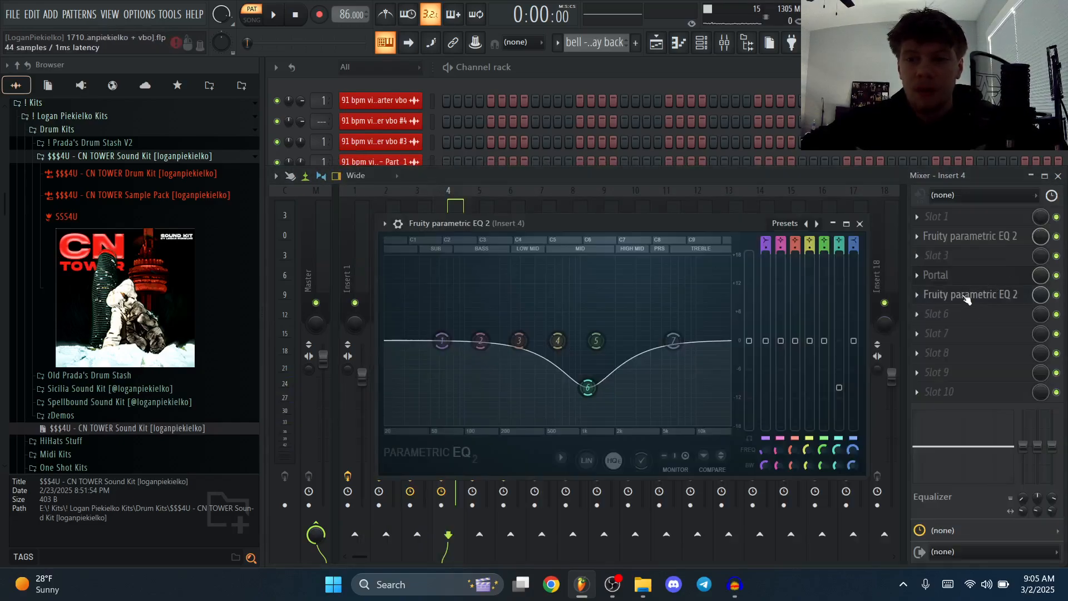
key(Escape)
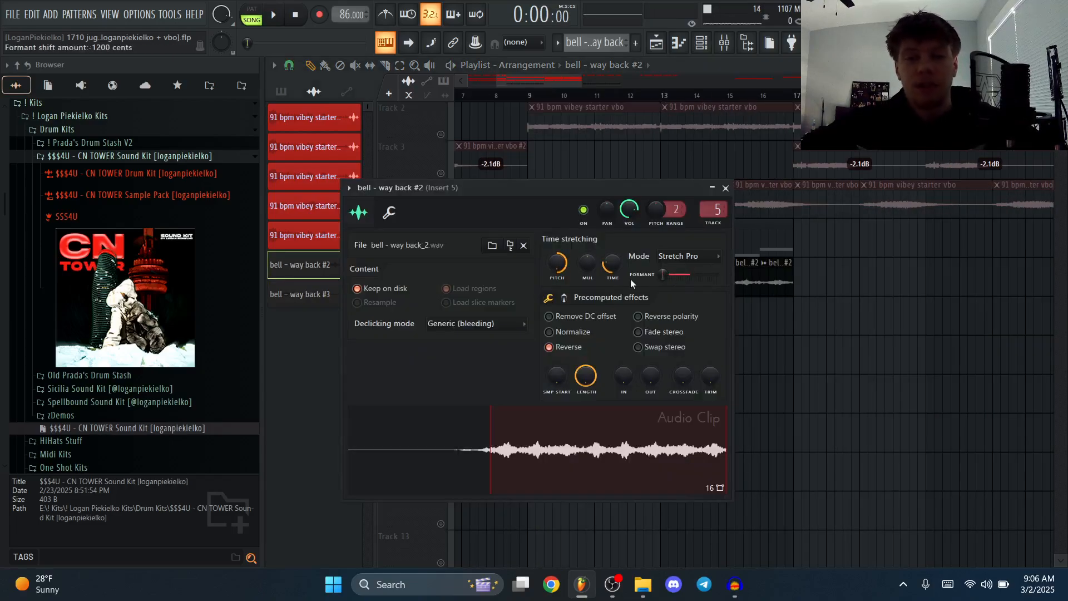
Close the bell - way back #2 sample settings and play its chops on Track 6 and the full arrangement
click(726, 188)
scroll(509, 103, up, 2)
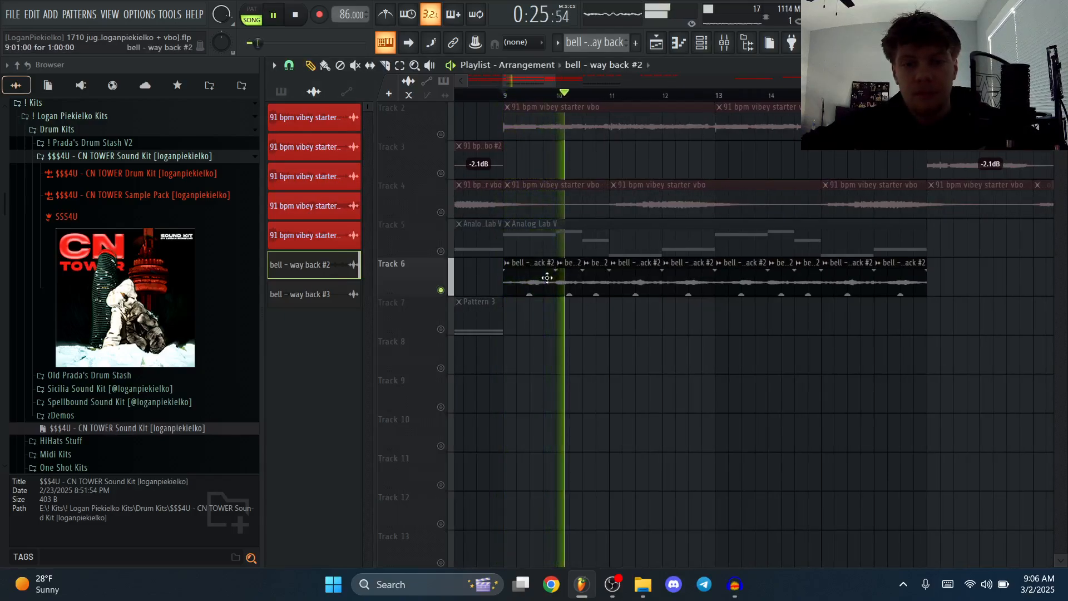
scroll(534, 333, down, 2)
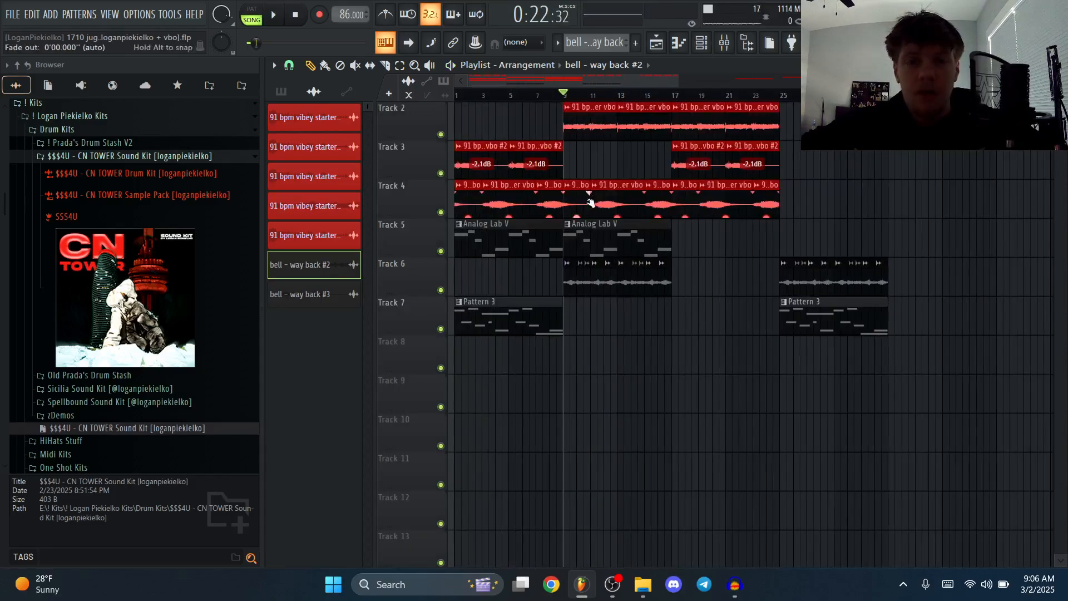
scroll(592, 200, up, 1)
key(space)
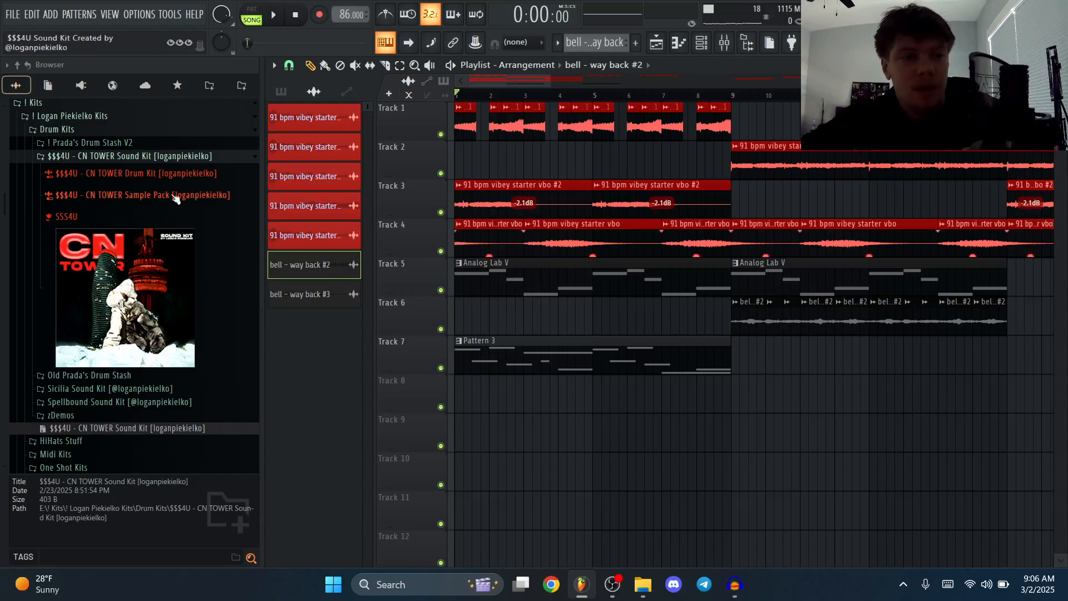
Expand the CN TOWER Drum Kit in the browser and its 808s, Bass, Claps and Hihats folders
click(149, 176)
click(138, 192)
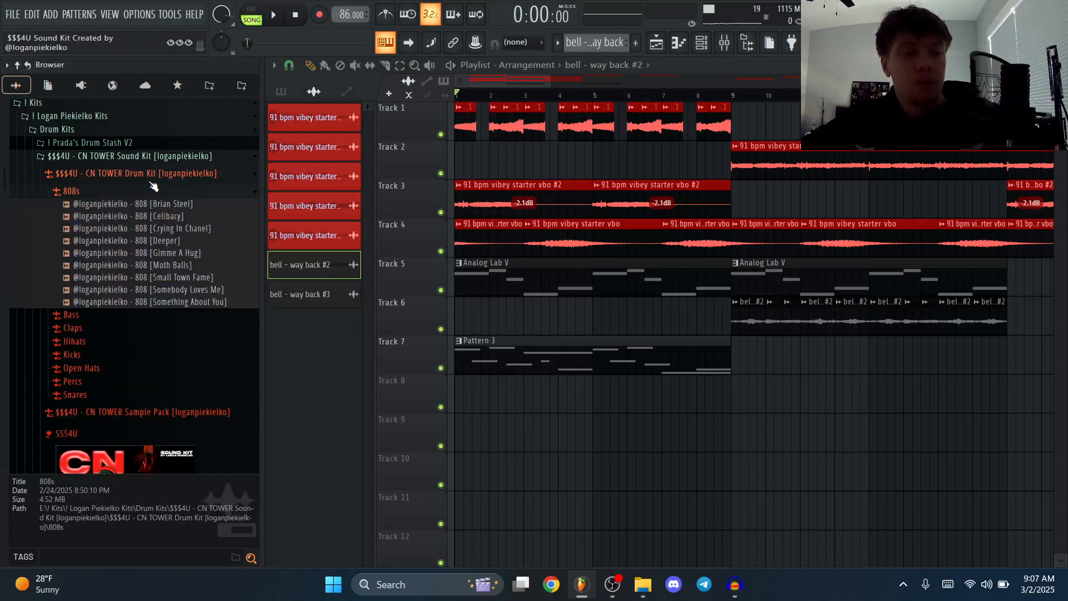
scroll(175, 238, down, 3)
click(177, 245)
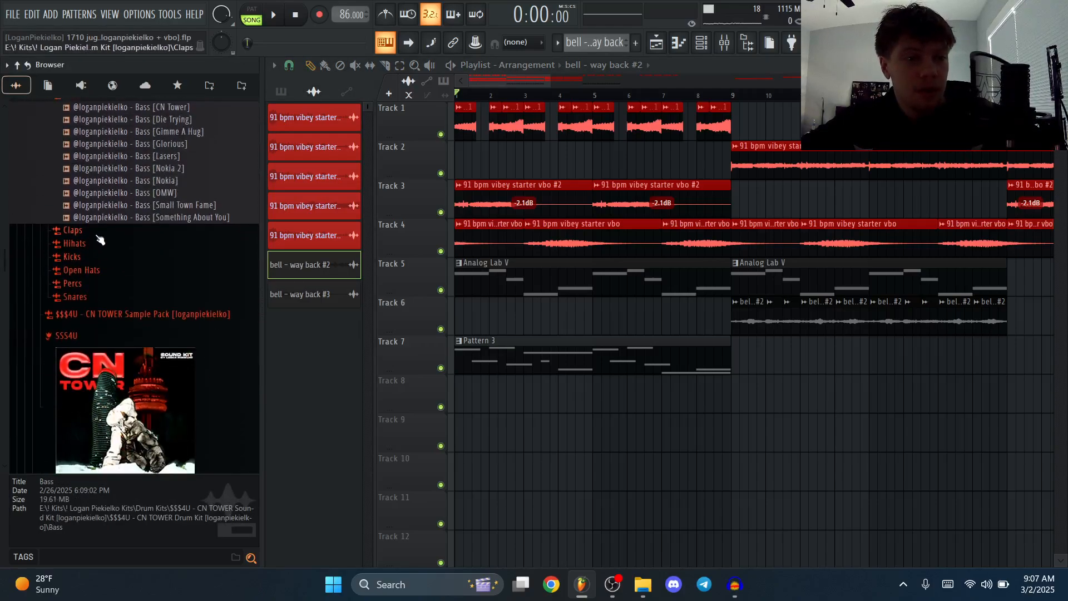
click(98, 233)
click(119, 333)
scroll(145, 298, down, 3)
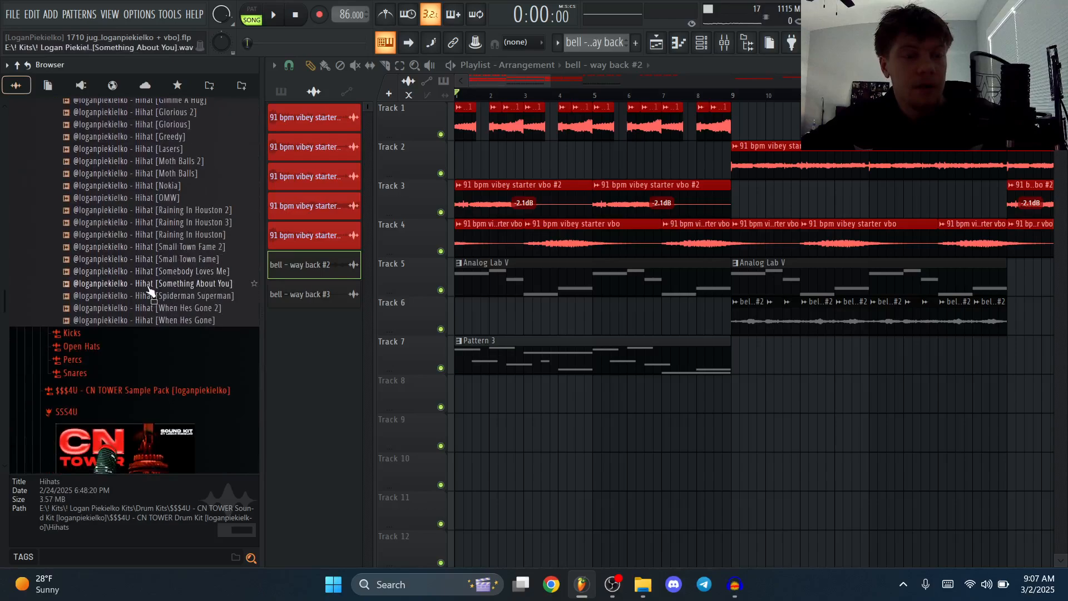
Expand the drum kit's Kicks, Open Hats, Percs and Snares folders
scroll(152, 255, up, 3)
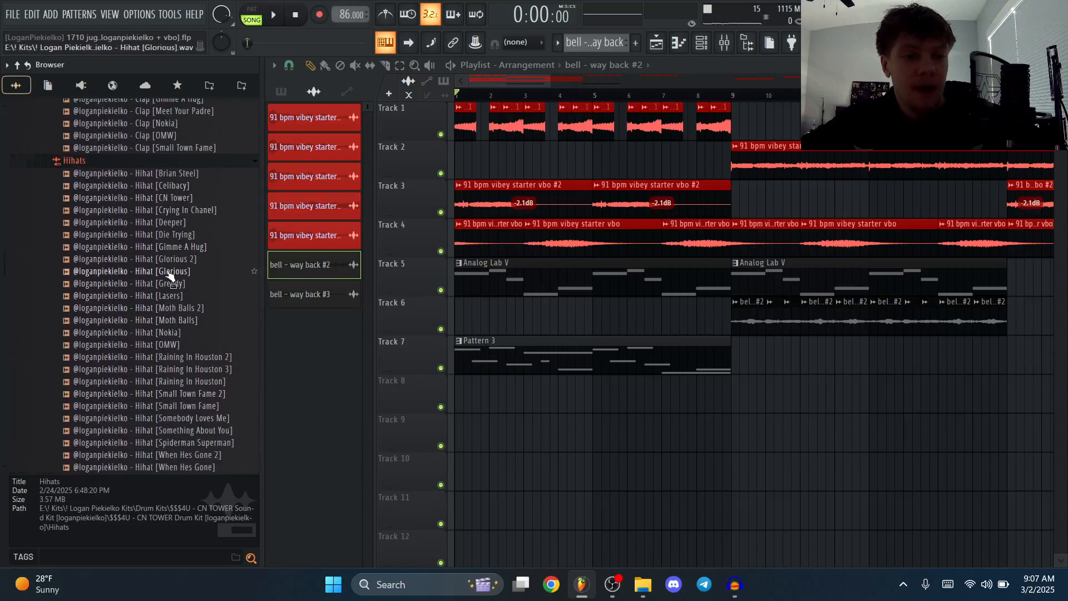
scroll(168, 273, down, 1)
click(130, 407)
scroll(155, 386, down, 1)
click(120, 406)
scroll(127, 359, down, 2)
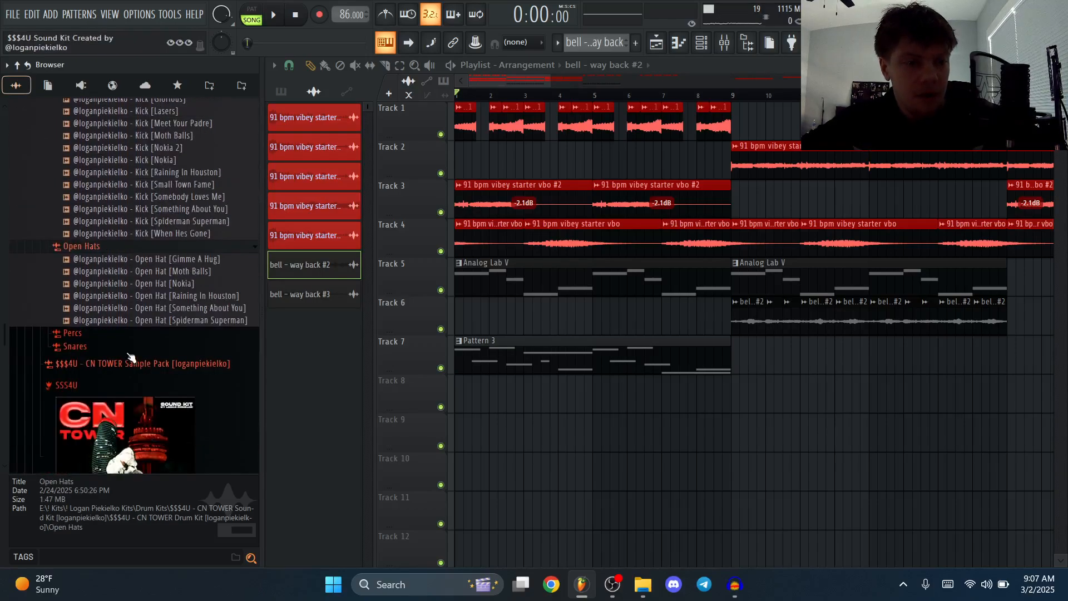
click(114, 336)
scroll(117, 339, down, 3)
click(122, 314)
Audition several samples in the drum kit's Snares folder, including the OMW snare
click(161, 381)
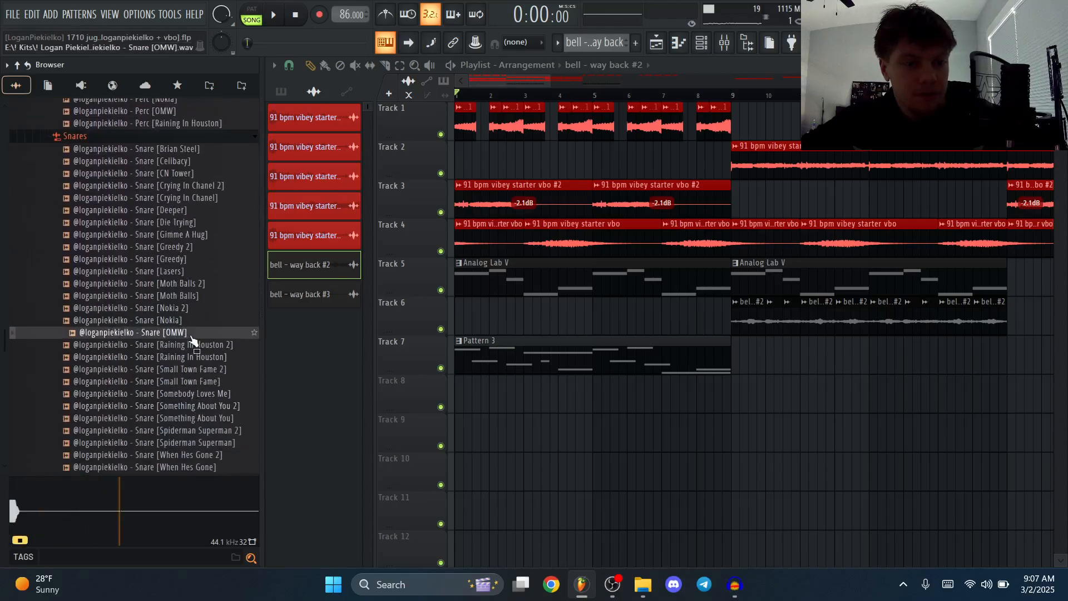
click(188, 311)
click(190, 287)
click(190, 250)
click(191, 224)
click(191, 176)
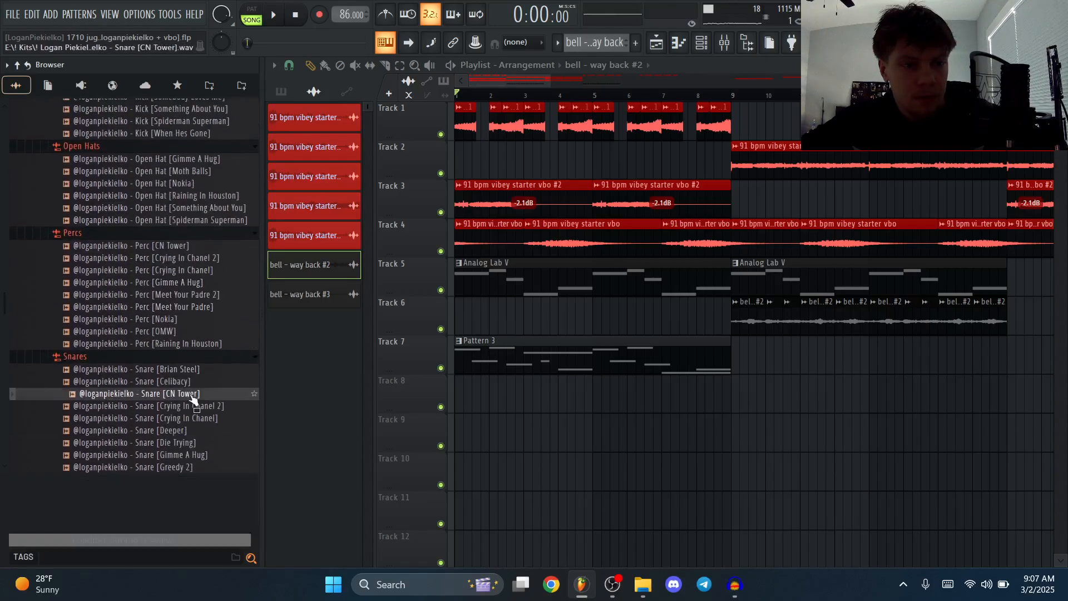
Audition several samples in the drum kit's Percs folder, including the CN Tower perc
click(188, 310)
click(188, 282)
click(187, 246)
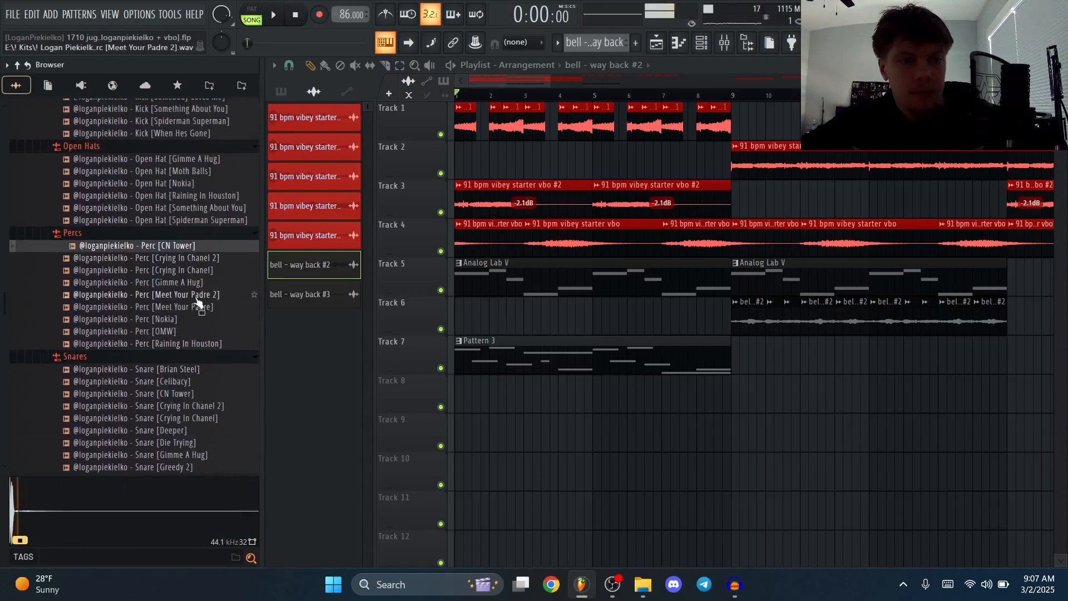
Audition samples from the drum kit's Kicks folder, including the Small Town Fame kick, working up toward the hihats
scroll(199, 300, up, 3)
click(198, 343)
click(189, 319)
click(189, 244)
click(187, 231)
scroll(186, 231, up, 6)
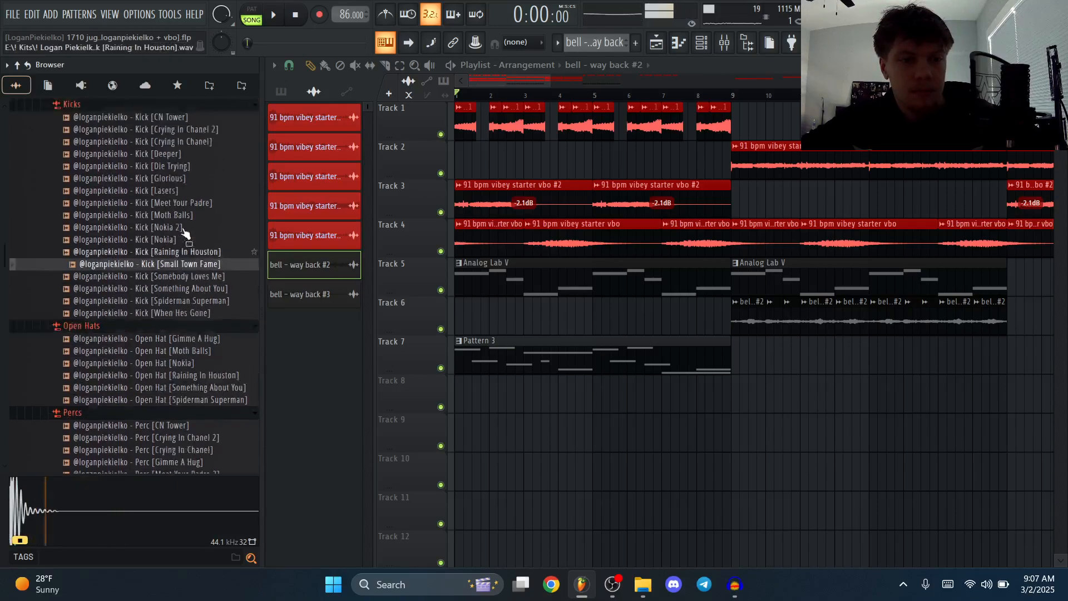
click(187, 242)
click(188, 305)
click(188, 353)
click(190, 169)
Audition several hihat samples and the Gimme A Hug clap from the drum kit
scroll(192, 178, up, 6)
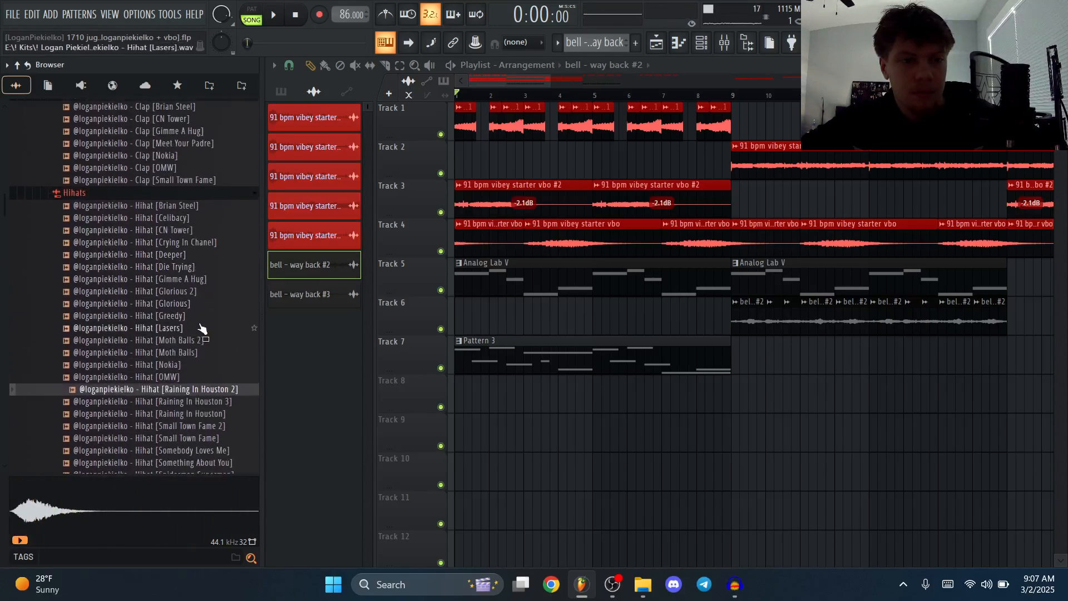
click(189, 279)
click(188, 242)
click(187, 218)
scroll(190, 216, up, 4)
click(189, 278)
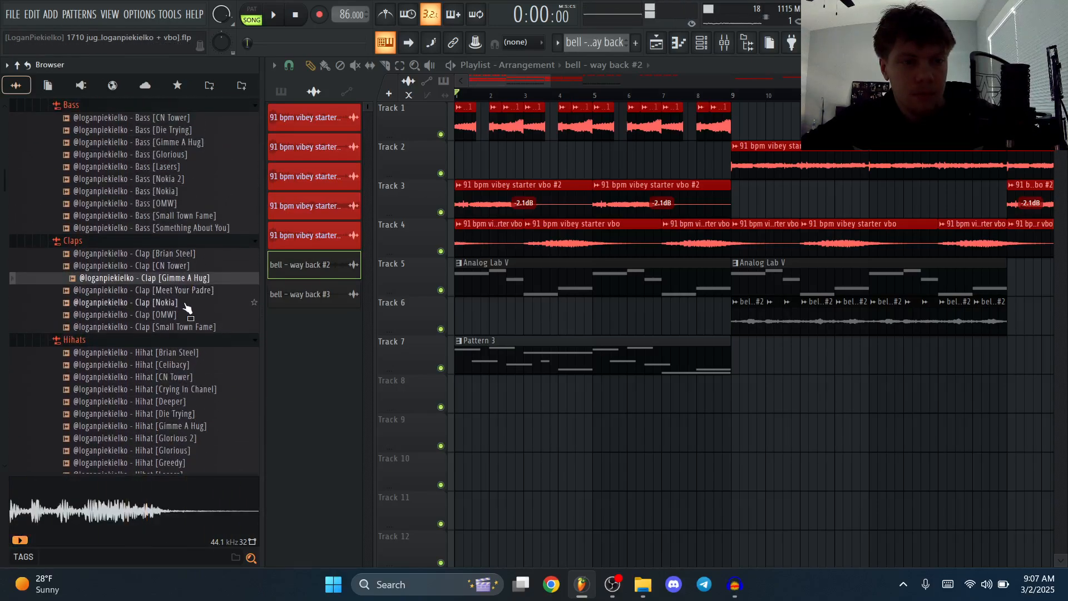
Audition the Nokia clap and several samples in the drum kit's Bass folder, including the Gimme A Hug bass
click(187, 304)
click(179, 205)
click(179, 195)
click(179, 181)
click(177, 156)
click(176, 143)
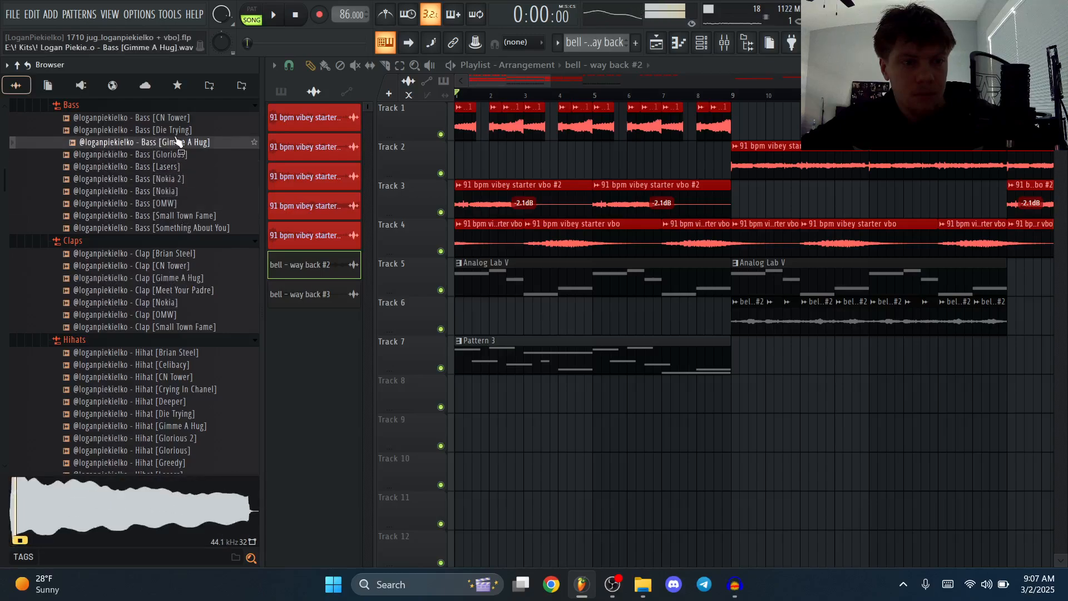
click(173, 121)
Audition several samples in the drum kit's 808s folder, including Somebody Loves Me, Gimme A Hug, Brian Steel and Celibacy
scroll(174, 126, up, 6)
scroll(200, 362, up, 3)
click(186, 374)
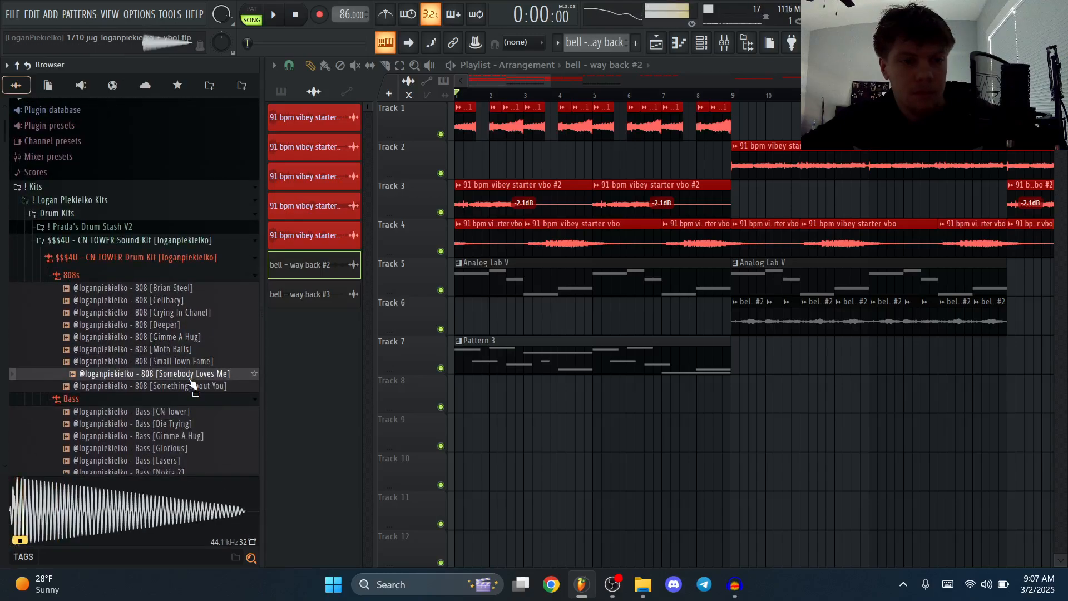
click(184, 349)
click(182, 337)
click(180, 312)
click(176, 289)
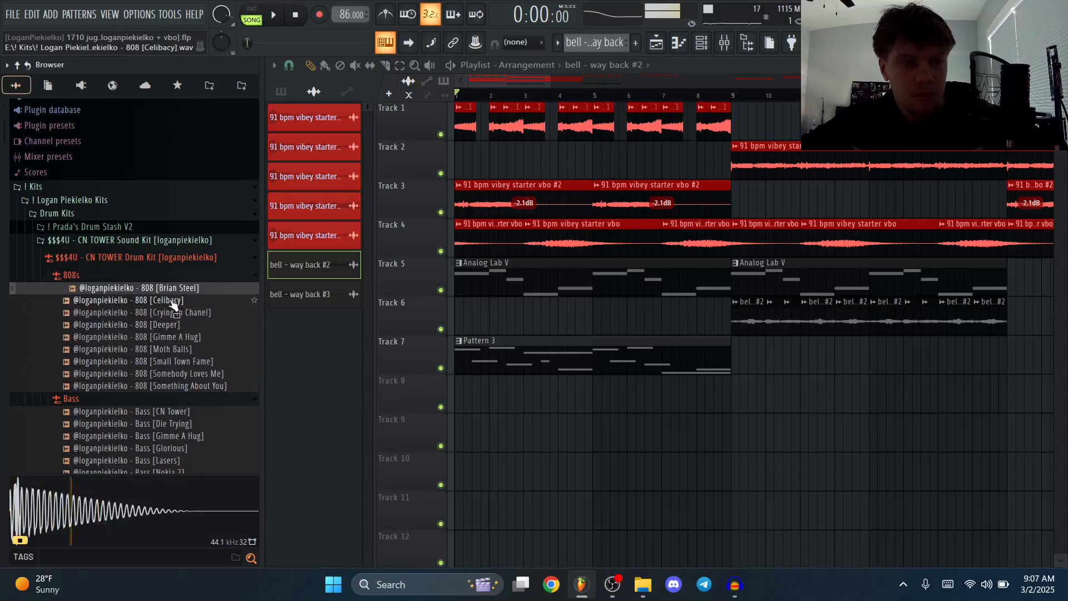
click(173, 301)
scroll(189, 325, down, 3)
click(191, 277)
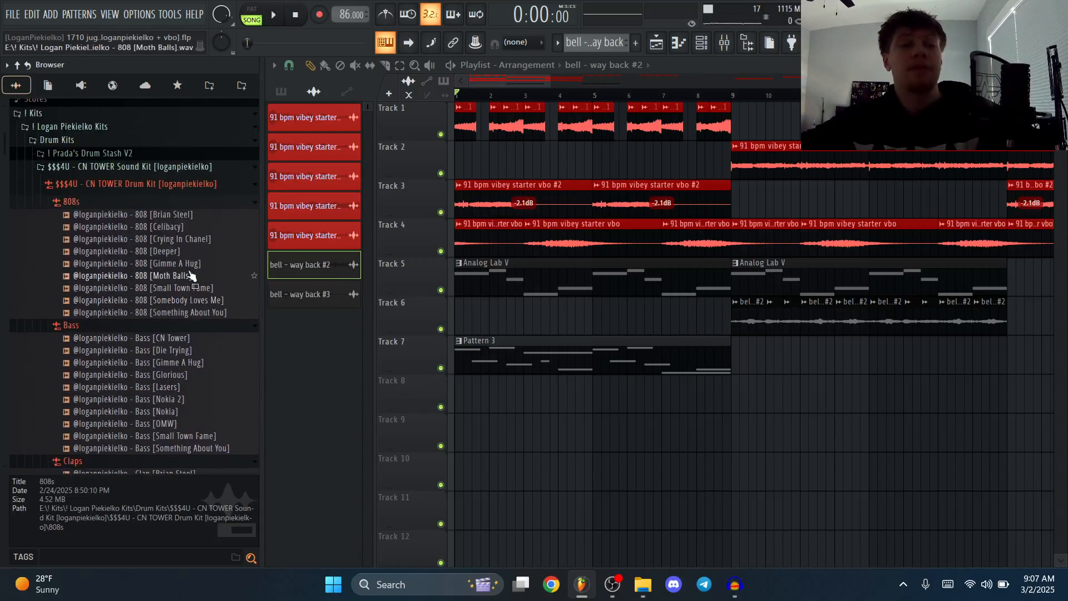
Expand the CN TOWER Sample Pack folder below the drum kit to list its loops
scroll(191, 277, down, 20)
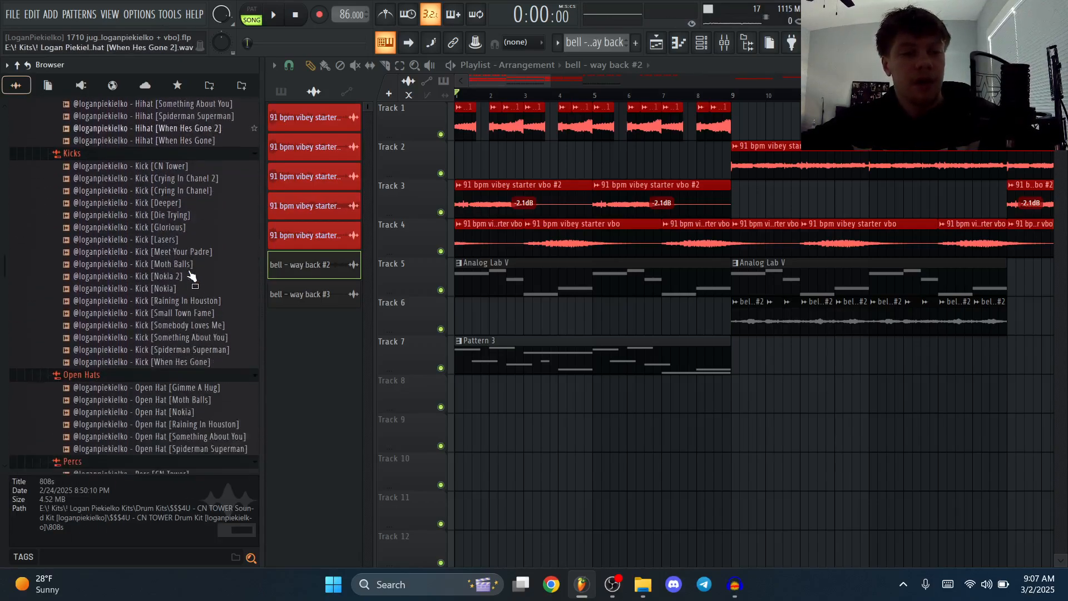
scroll(192, 276, down, 10)
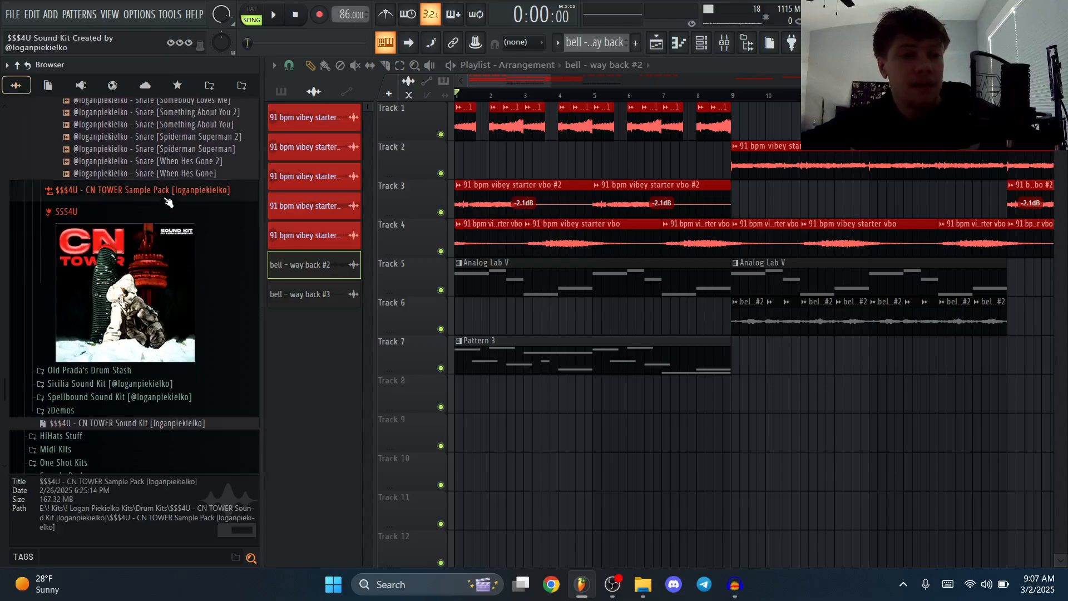
click(169, 199)
scroll(684, 416, down, 2)
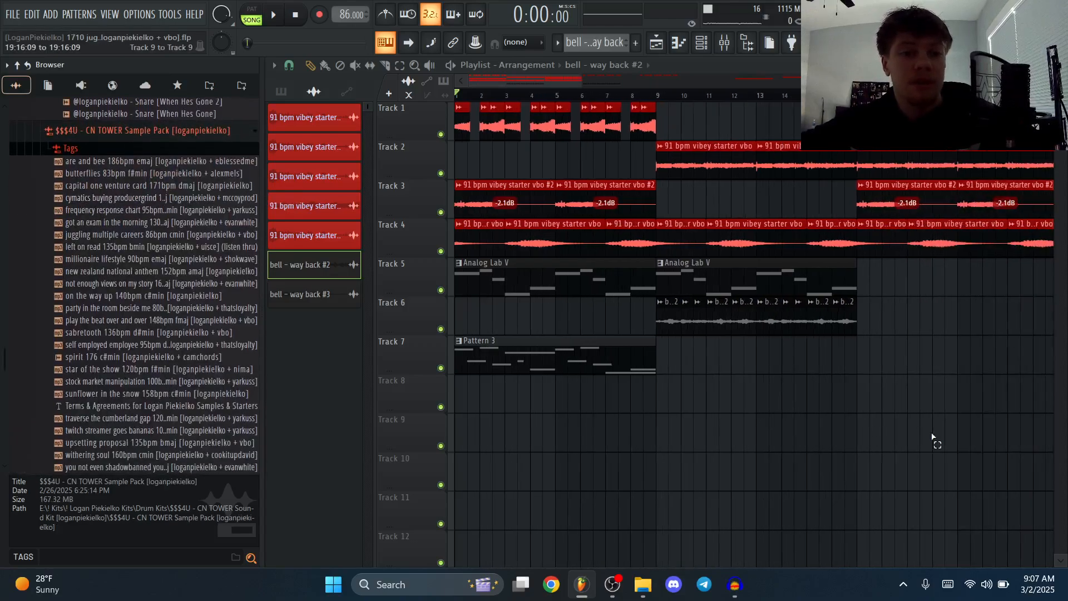
drag(936, 439, 410, 124)
ctrl+click(513, 443)
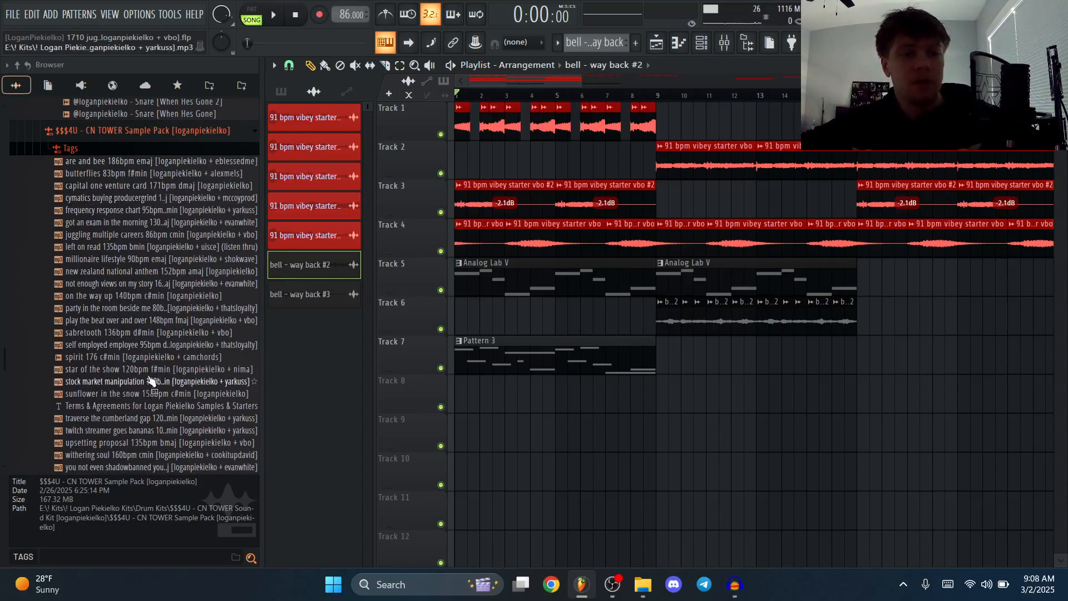
scroll(201, 239, down, 2)
scroll(201, 239, up, 2)
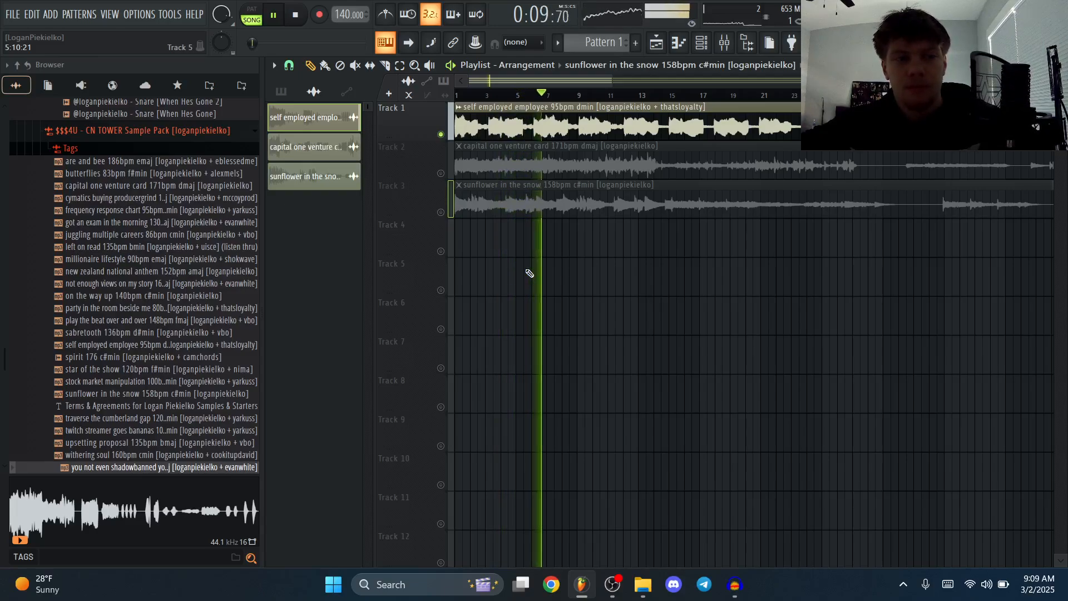
Listen to the self employed employee loop and the cymatics buying producergrind loop, skipping ahead to bar 9 in the latter
key(space)
key(space)
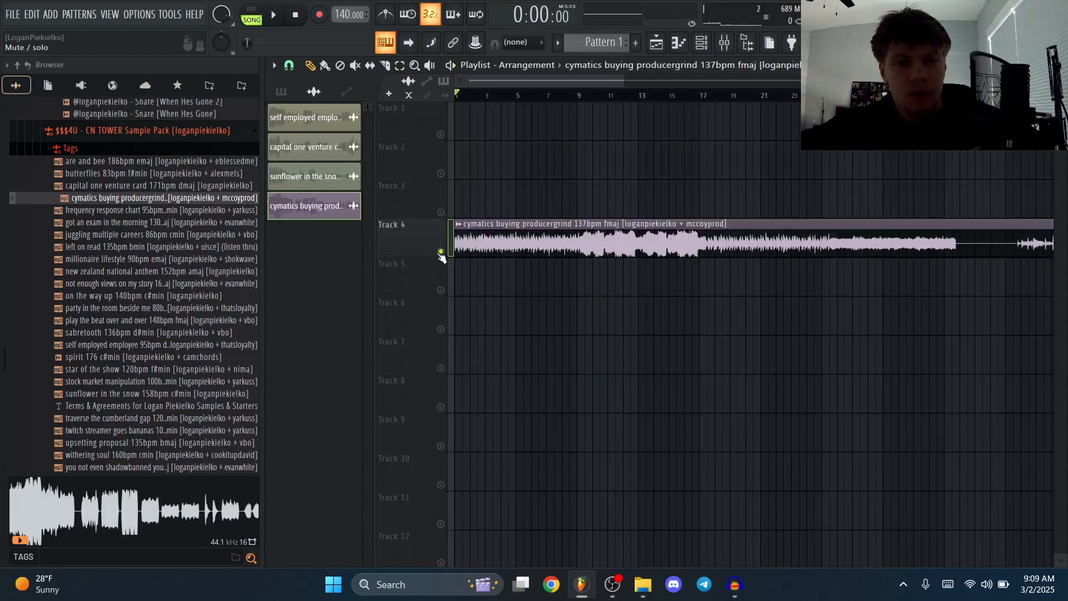
key(space)
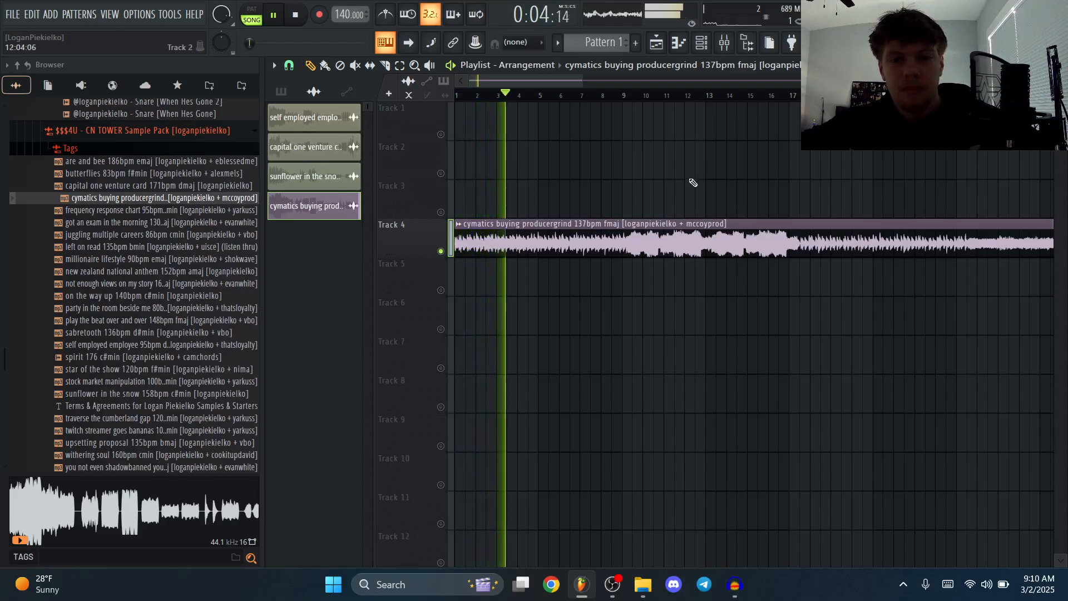
click(626, 96)
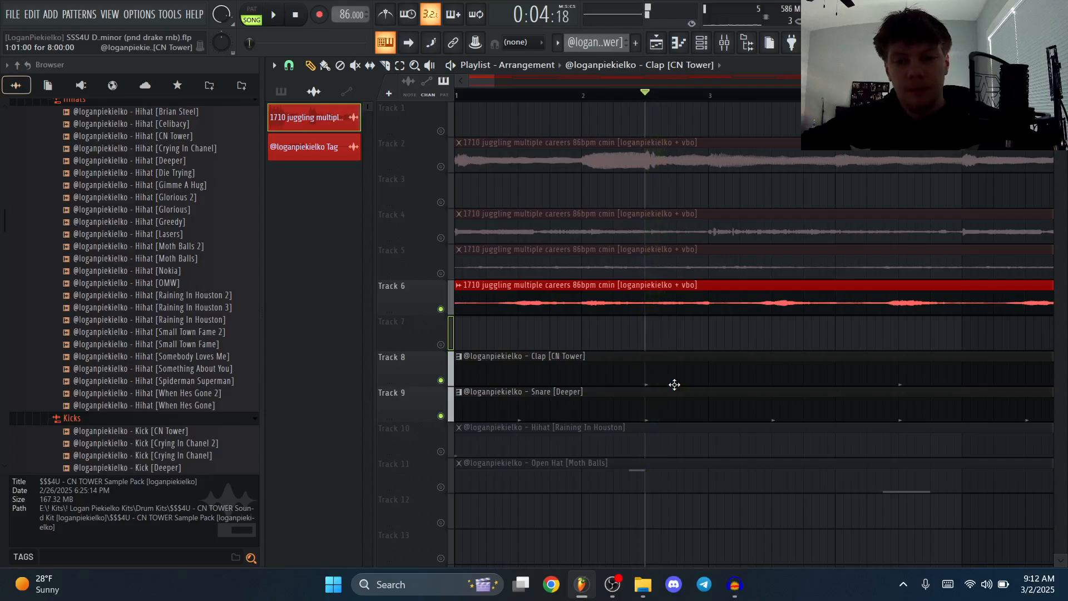
Play the CN Tower clap and Deeper snare patterns with the Track 6 melody, and then the Raining In Houston and Moth Balls open hats
key(space)
scroll(404, 220, down, 2)
scroll(532, 201, up, 1)
key(space)
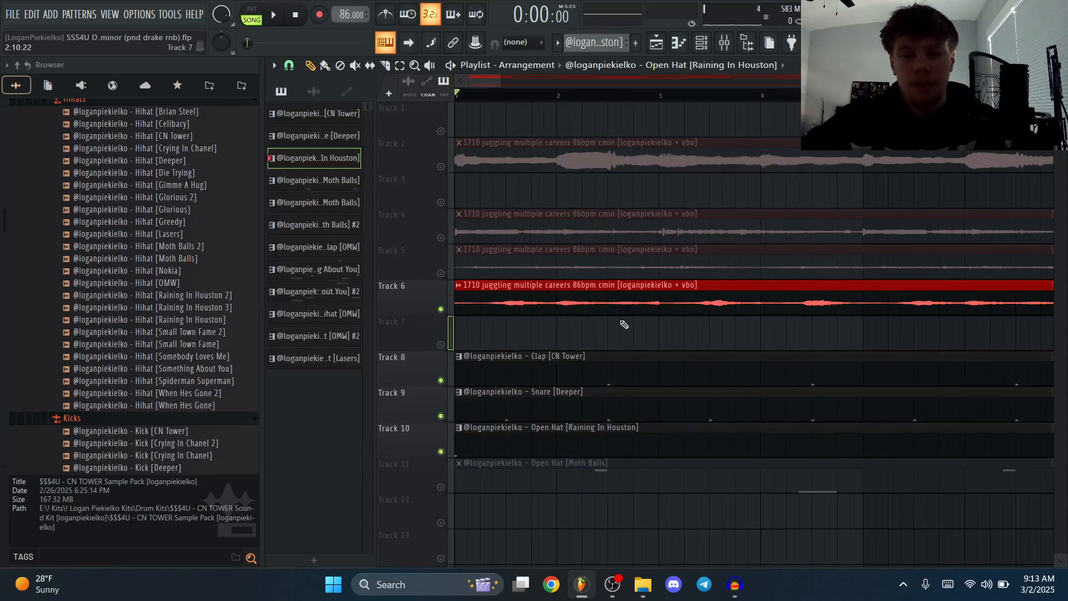
key(space)
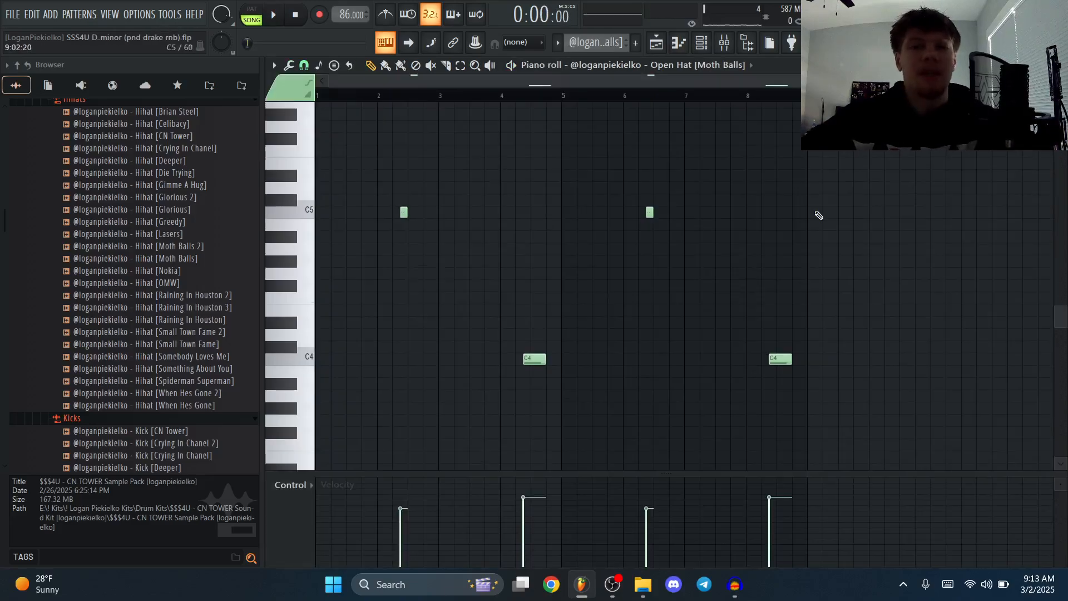
key(space)
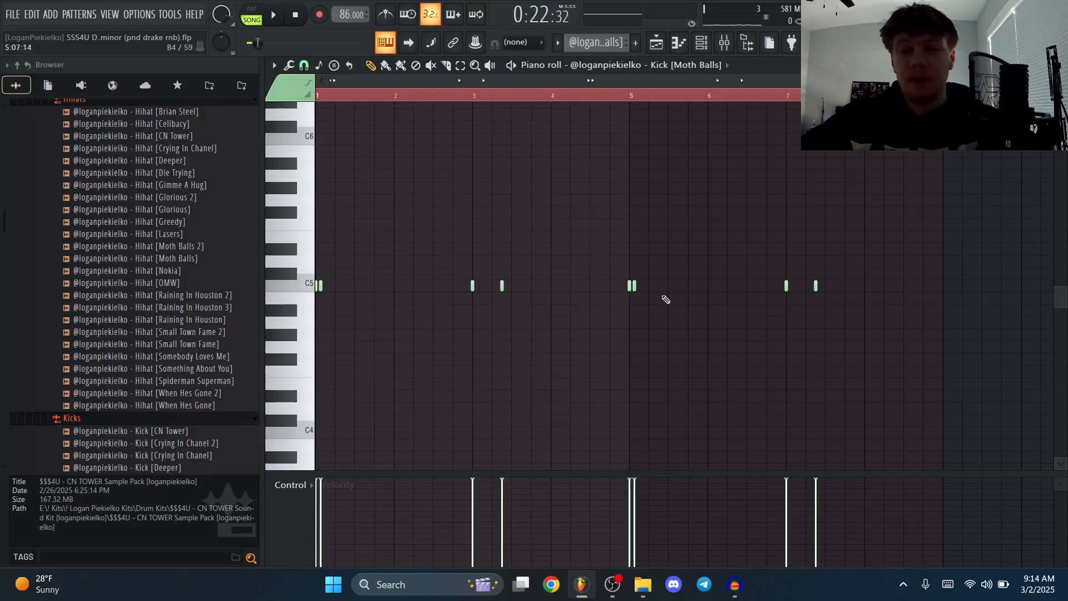
Select the two opening notes of the Moth Balls kick pattern and play the pattern back
scroll(303, 285, up, 8)
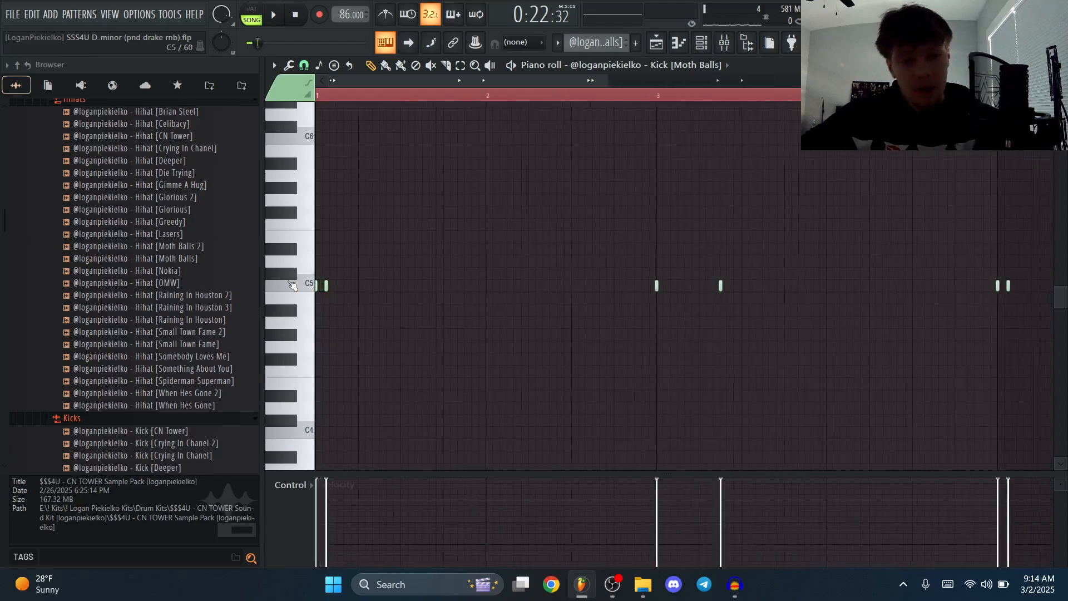
drag(408, 271, 298, 309)
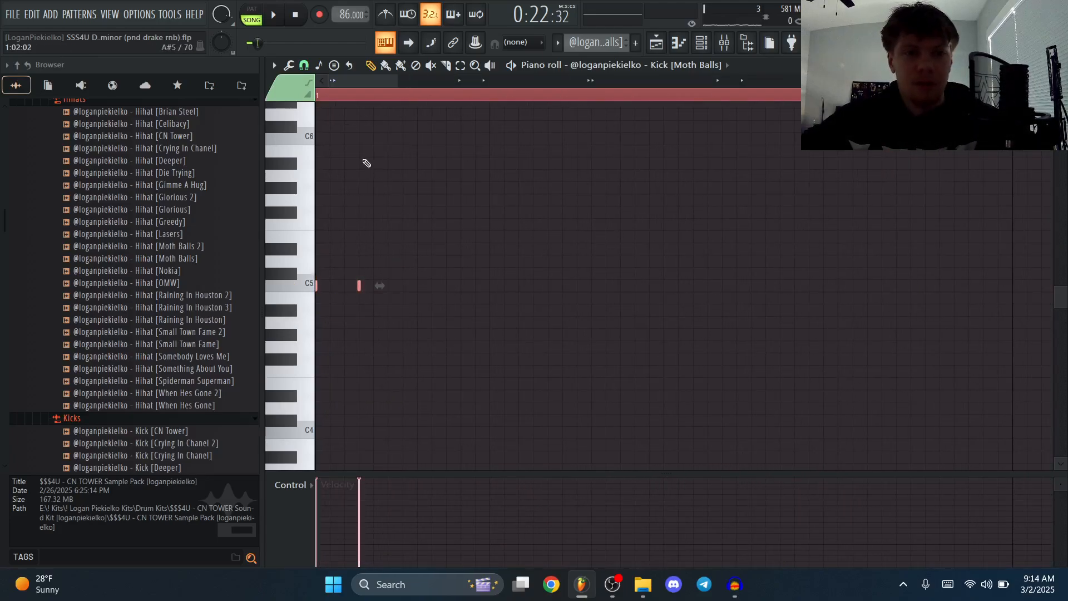
key(space)
key(space)
ctrl+right_click(375, 221)
key(space)
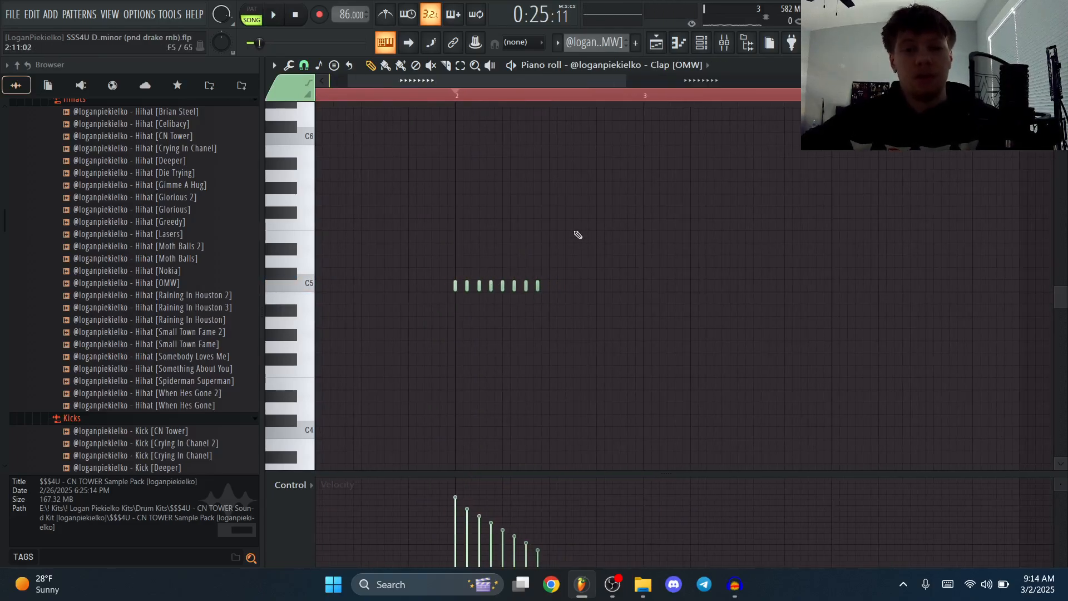
Play the OMW clap roll and inspect the Fruity parametric EQ 2 and ValhallaVintageVerb effects on its mixer channel, Insert 7
key(space)
key(space)
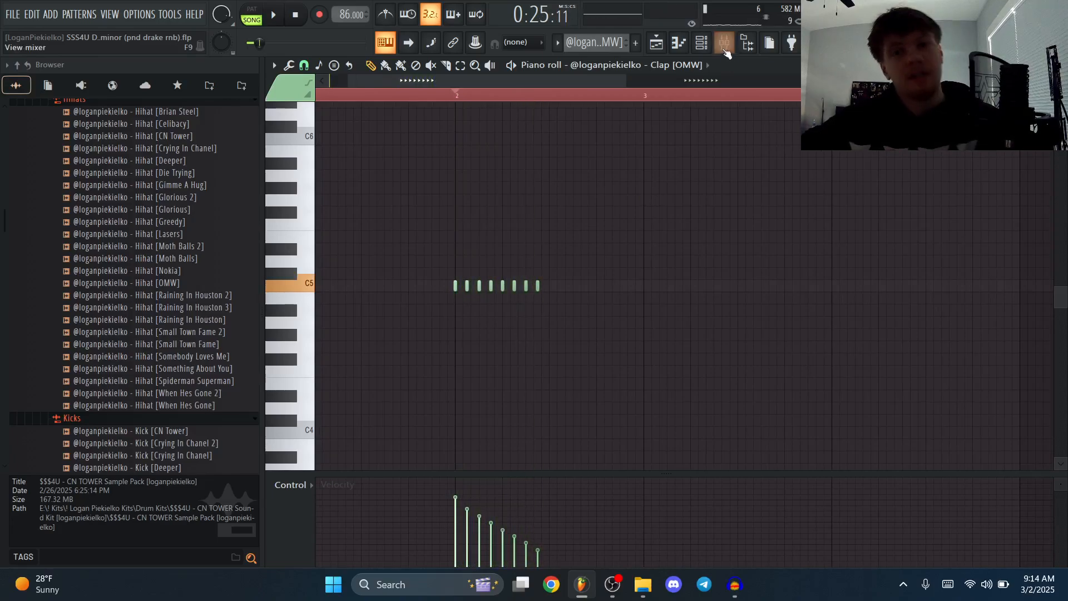
click(725, 44)
click(1001, 240)
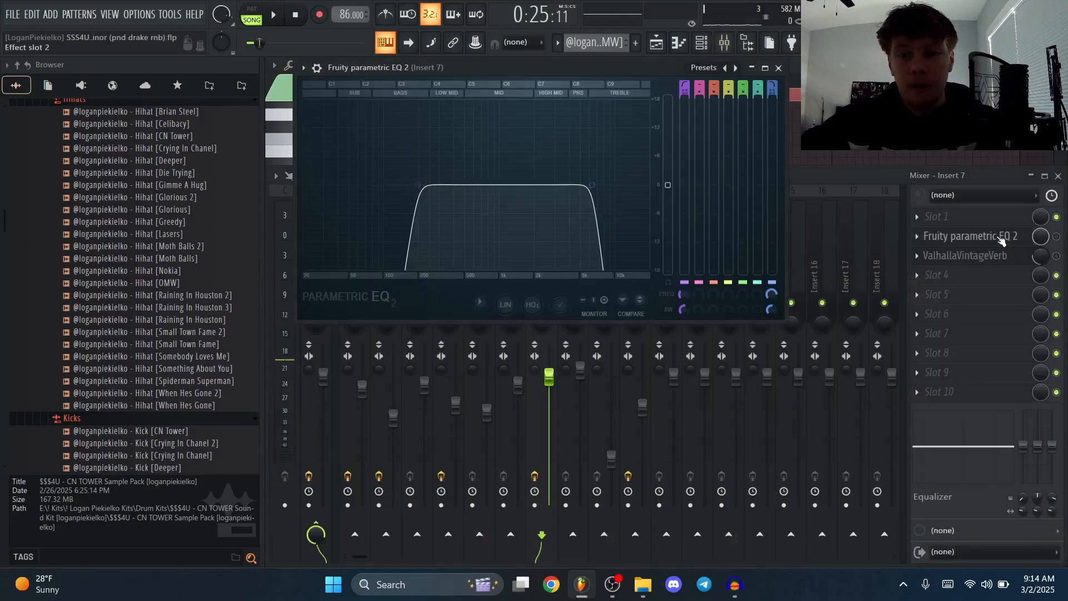
click(1010, 238)
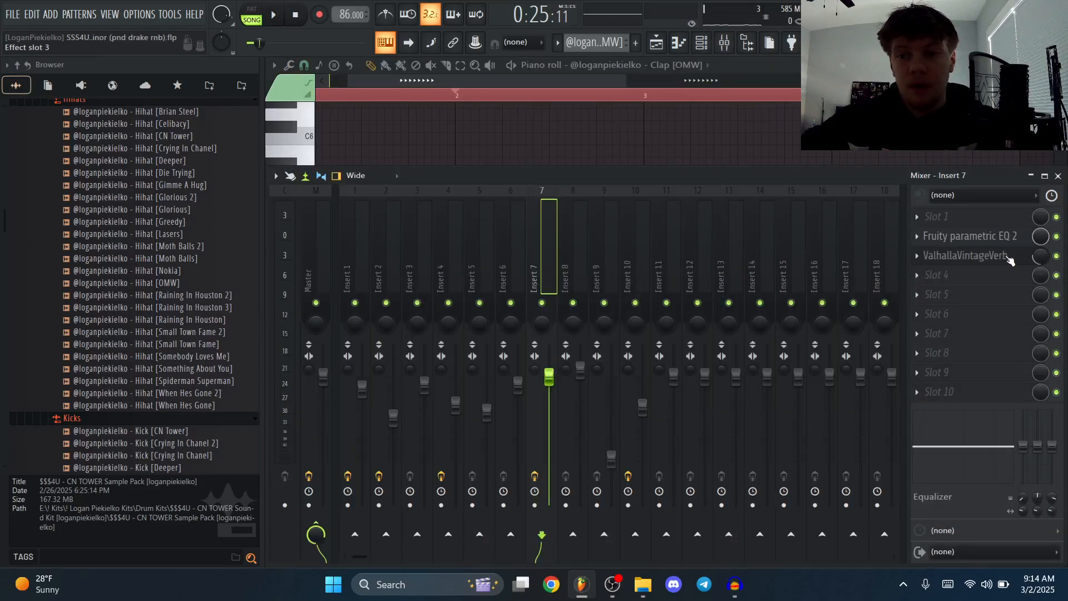
click(1010, 260)
click(1010, 259)
click(1058, 176)
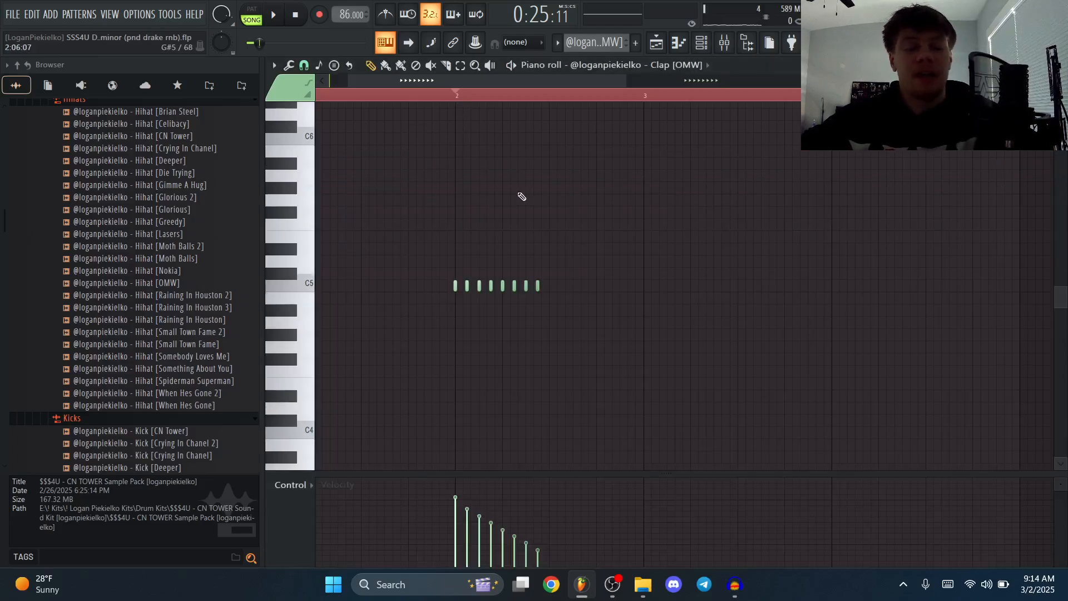
key(space)
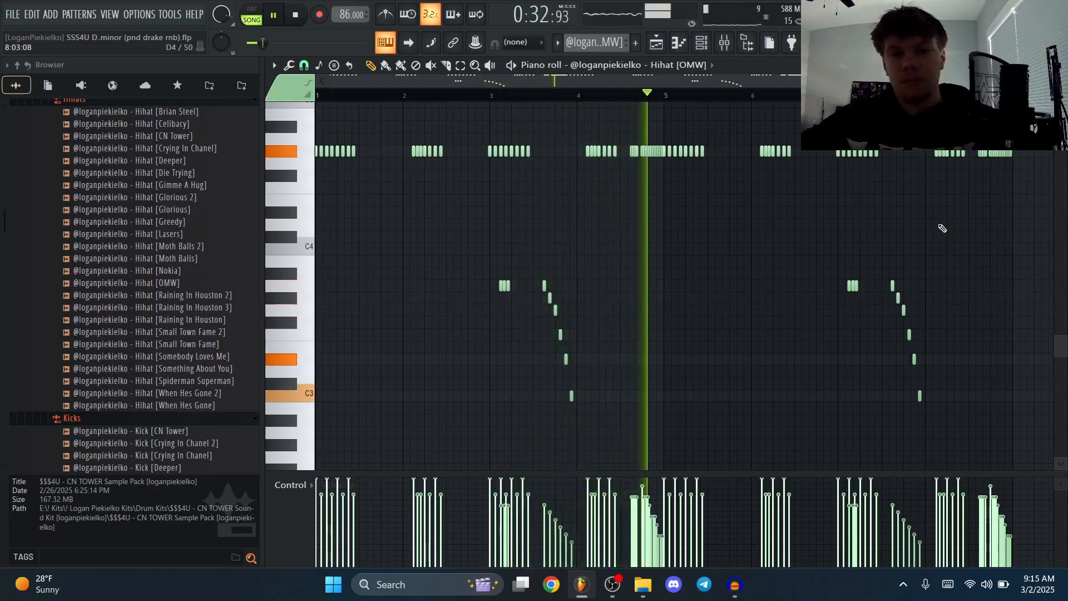
Play back the OMW hihat pattern, focusing on the descending pitched roll at the end of bar 3
key(space)
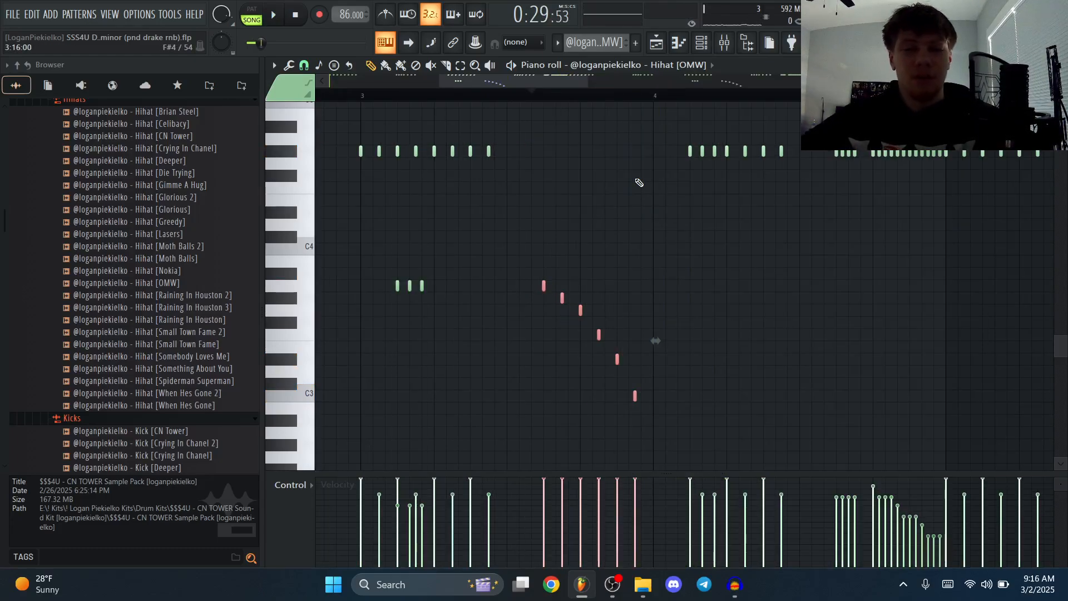
key(space)
key(space)
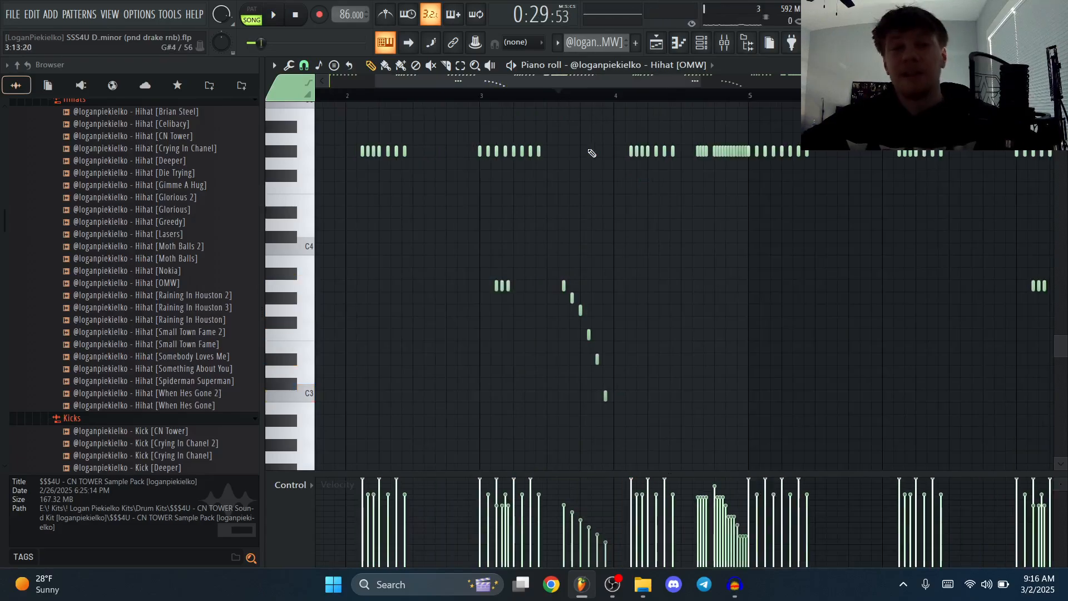
key(space)
key(space)
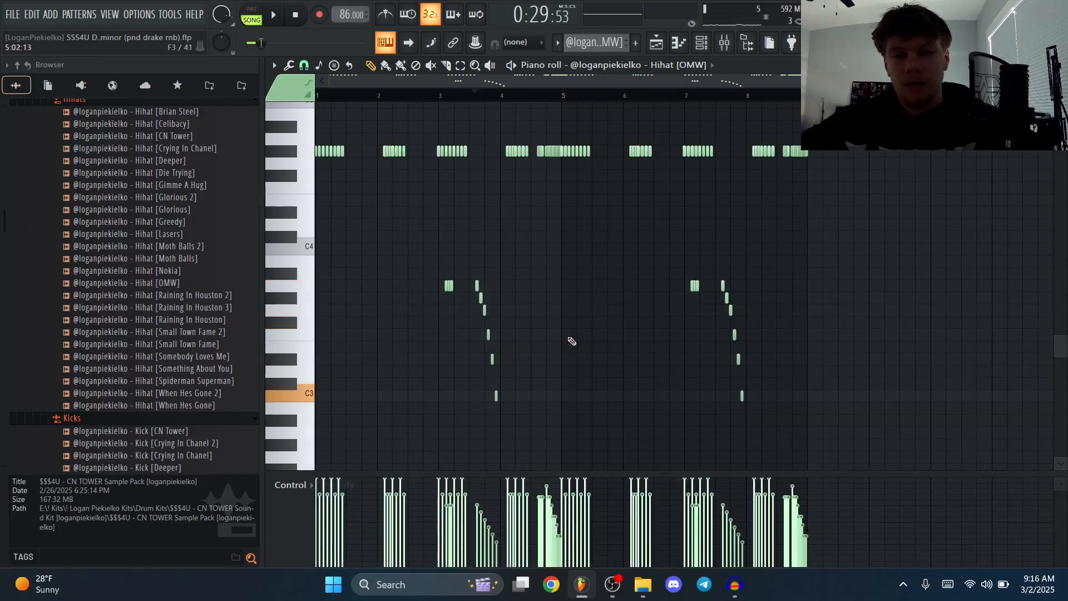
Return to the playlist, open the Lasers hihat pattern from Track 18 in the piano roll, and play it
key(F5)
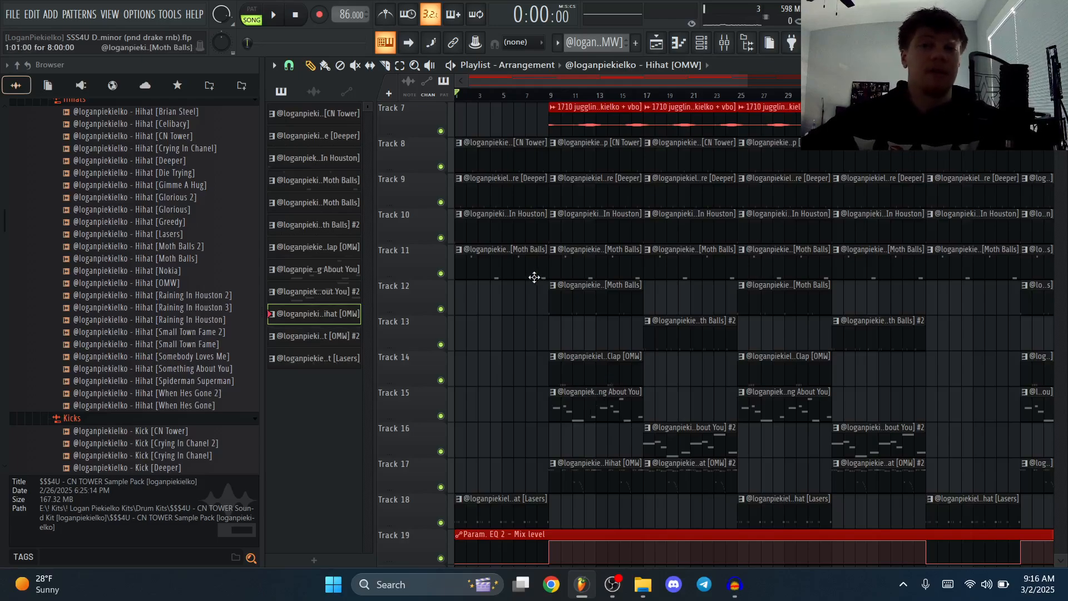
double_click(521, 515)
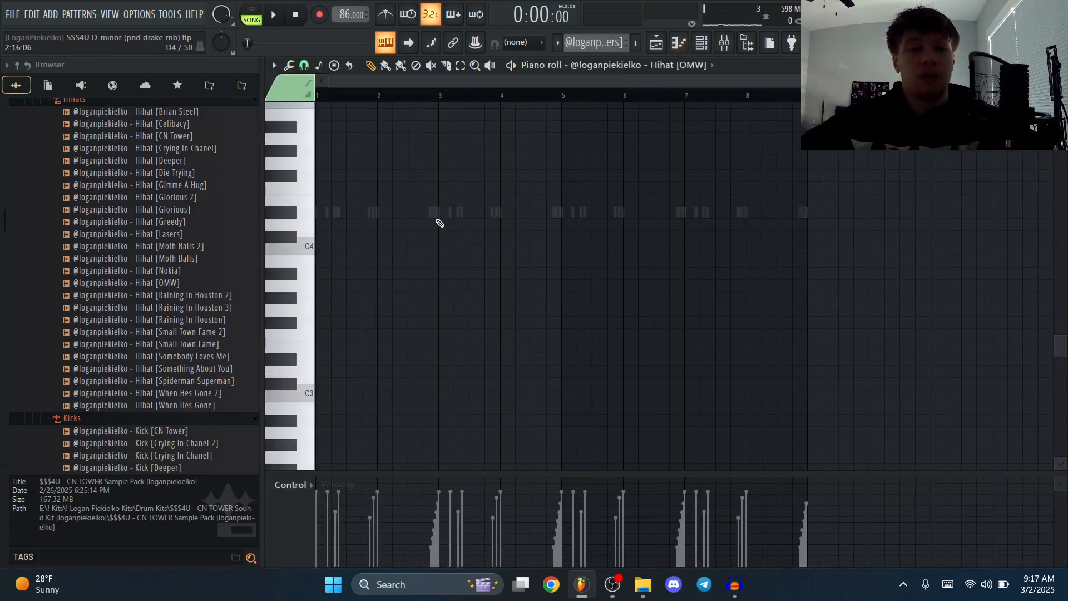
scroll(292, 158, up, 3)
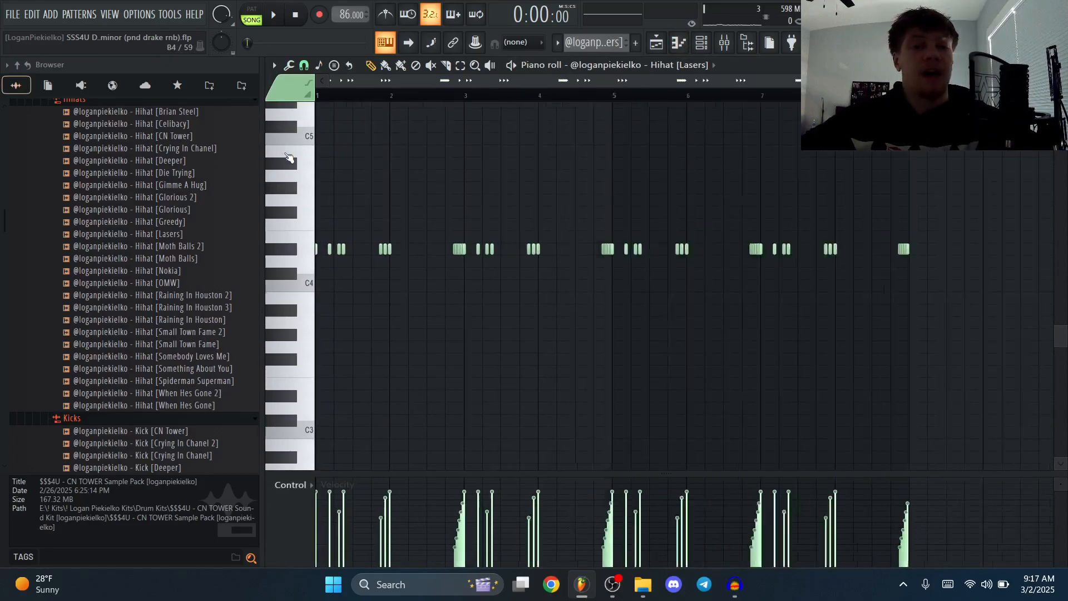
scroll(293, 158, down, 1)
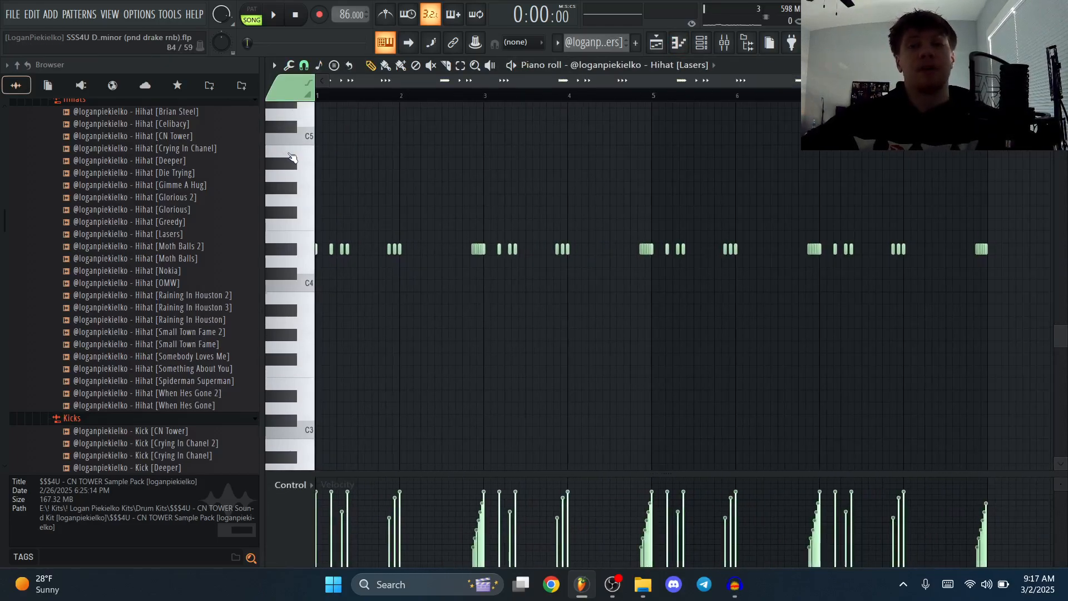
key(space)
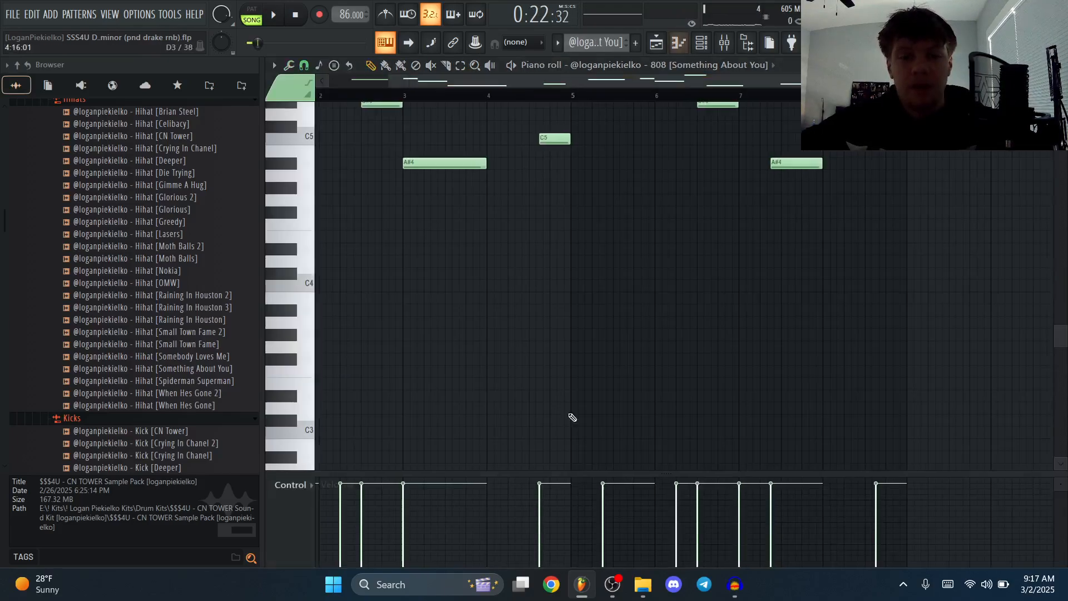
Examine the note pattern of the Something About You 808 in the piano roll, especially its opening bars
scroll(537, 362, down, 2)
scroll(493, 296, up, 6)
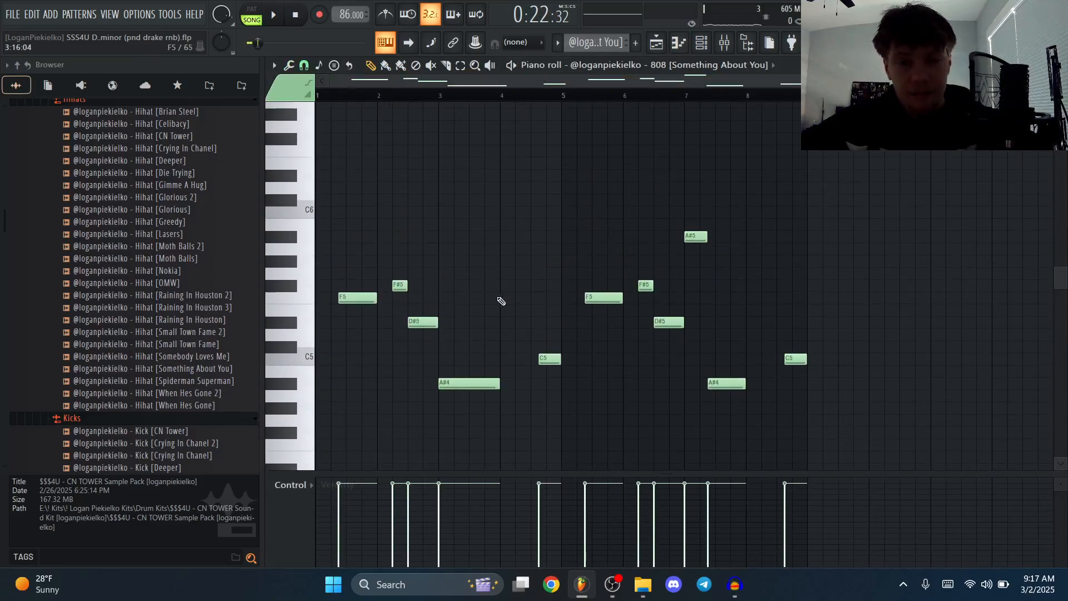
scroll(353, 322, up, 6)
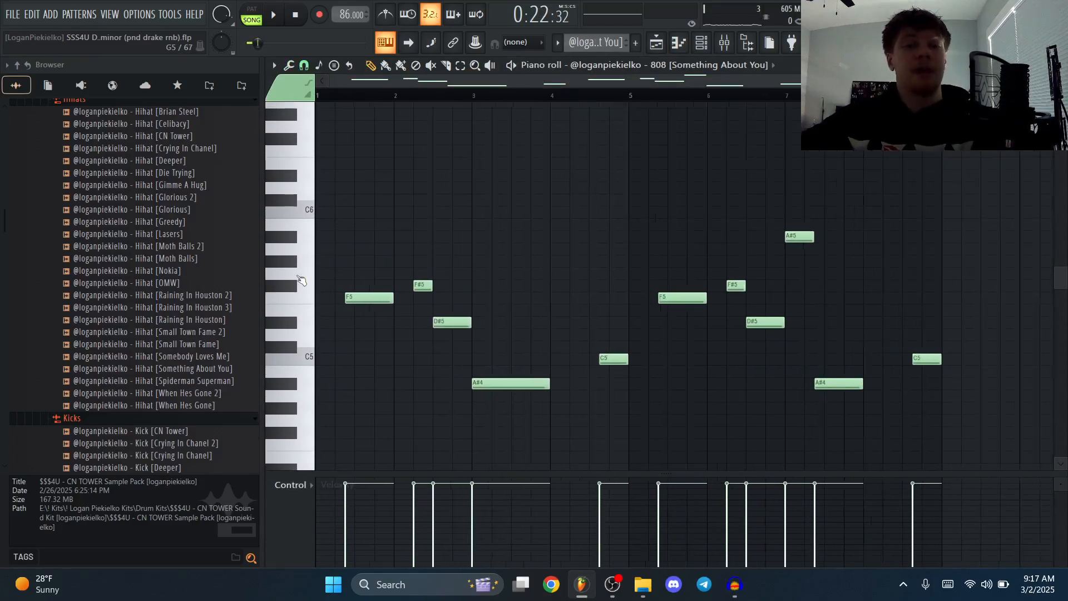
drag(392, 359, 295, 216)
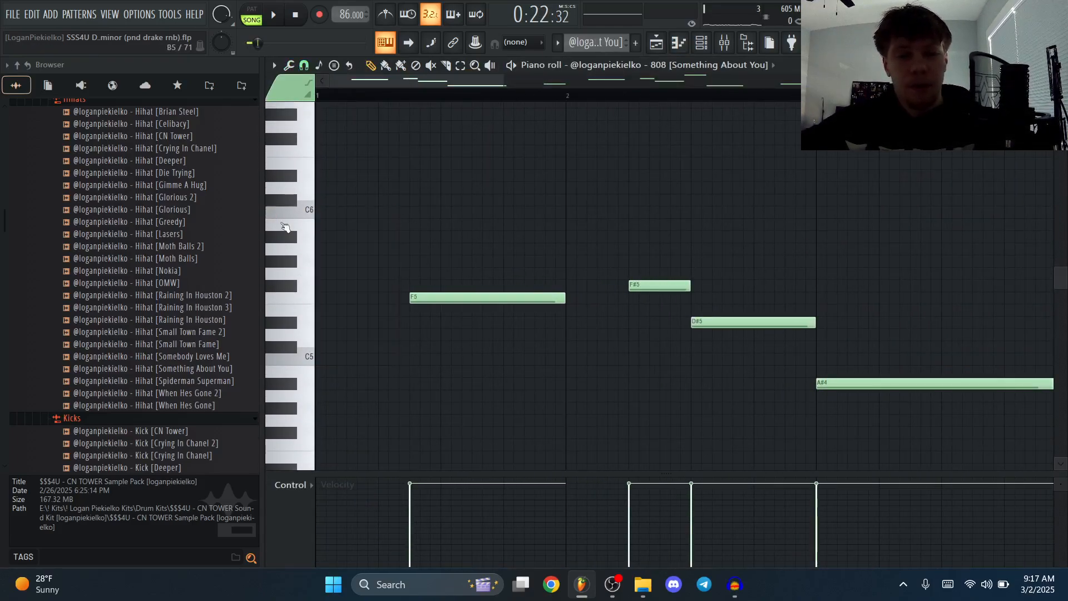
scroll(289, 229, down, 5)
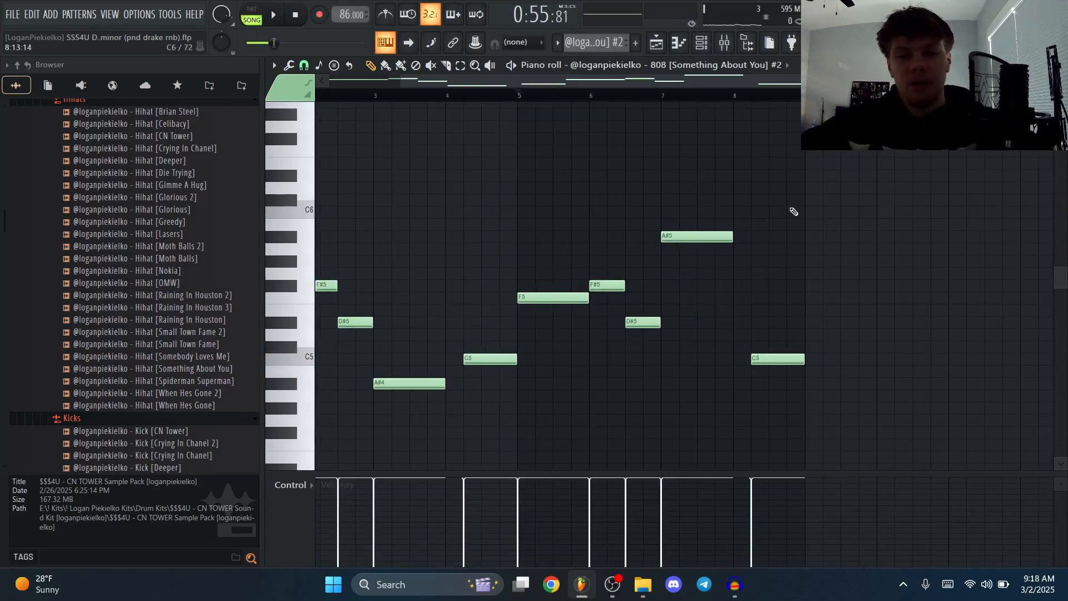
Play the second Something About You 808 pattern, and return to the playlist from the Moth Balls #2 kick pattern
key(space)
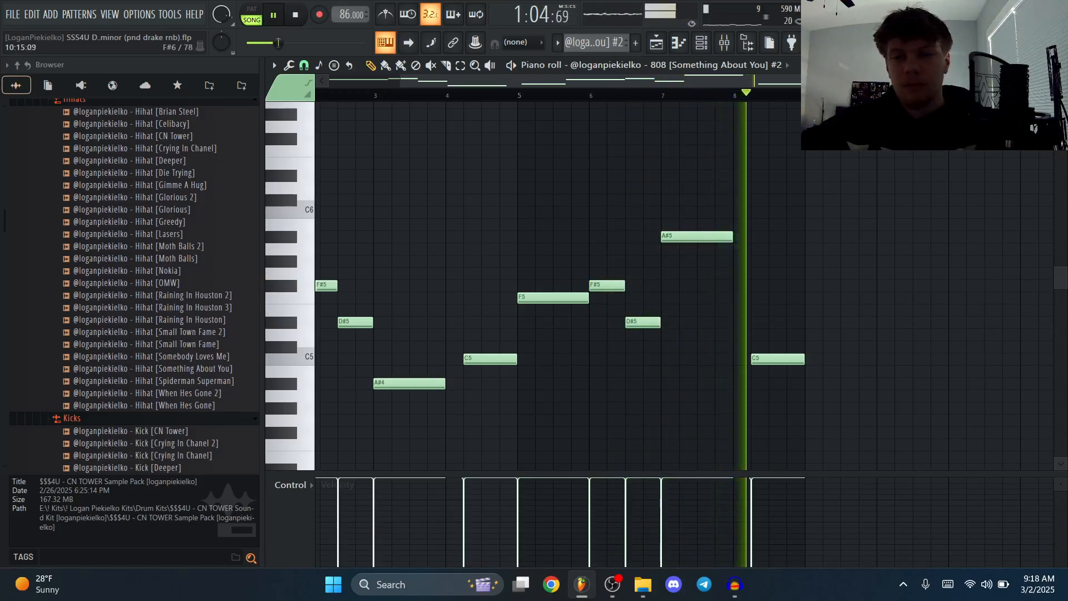
key(space)
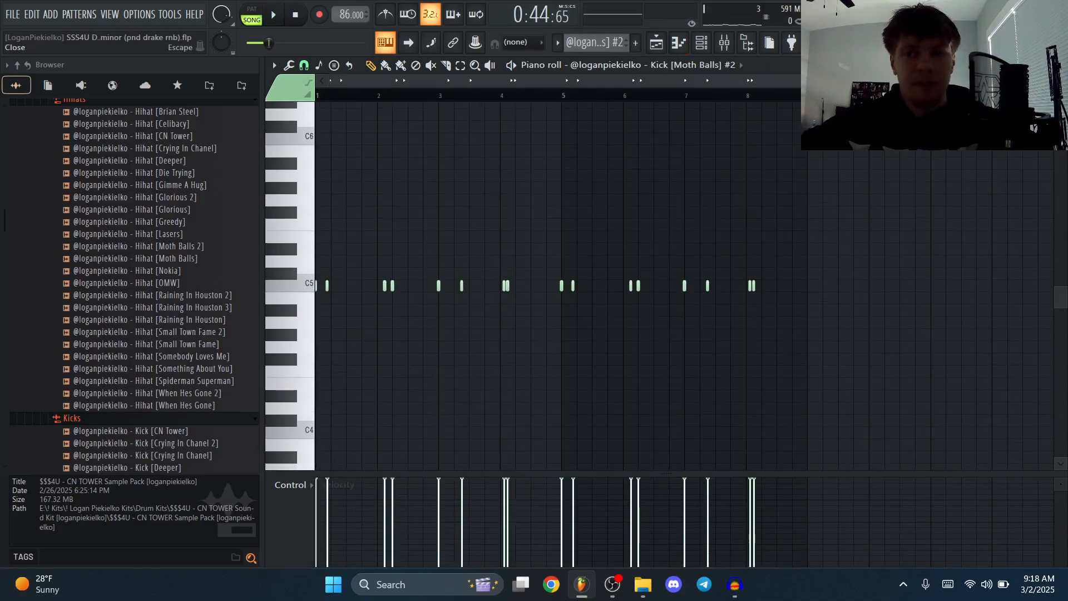
click(1060, 65)
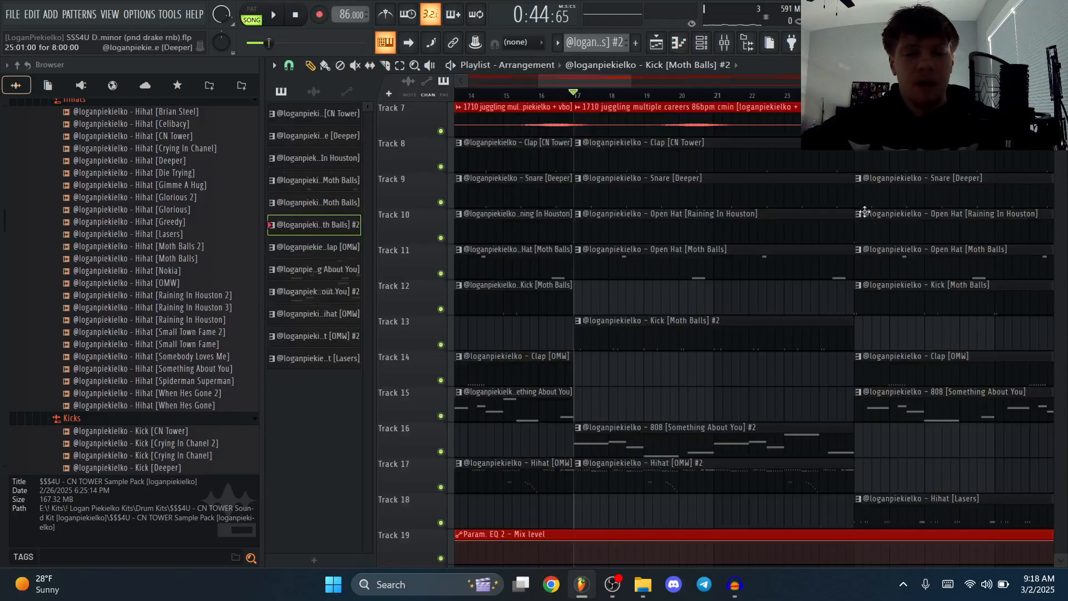
Compare the paired Moth Balls kick and Something About You 808 clips on Tracks 12 and 15 with their #2 variations on Tracks 13 and 16
scroll(734, 339, down, 5)
scroll(618, 362, up, 5)
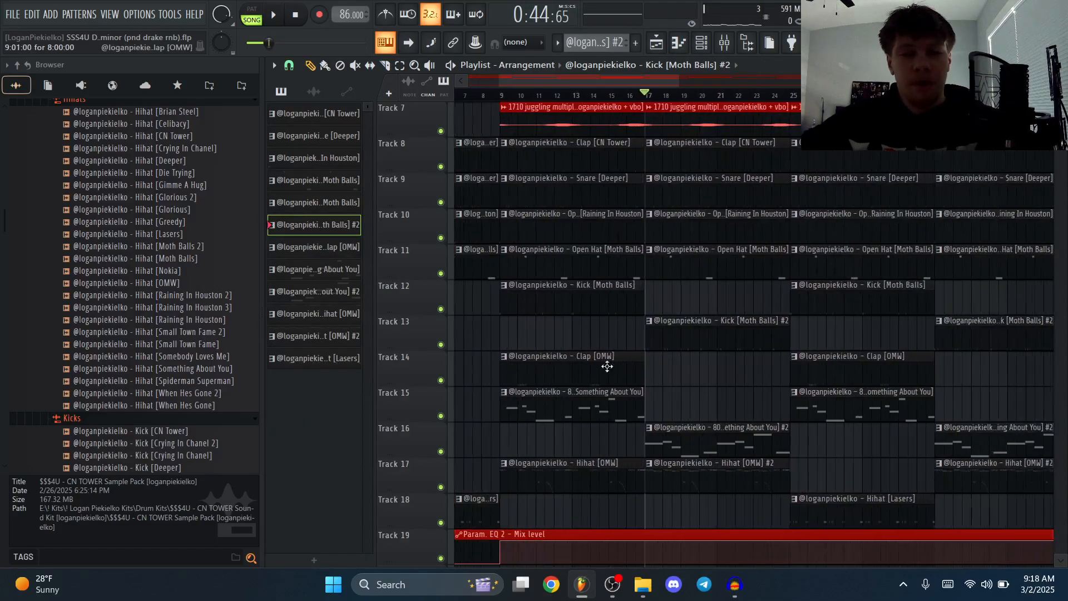
double_click(557, 304)
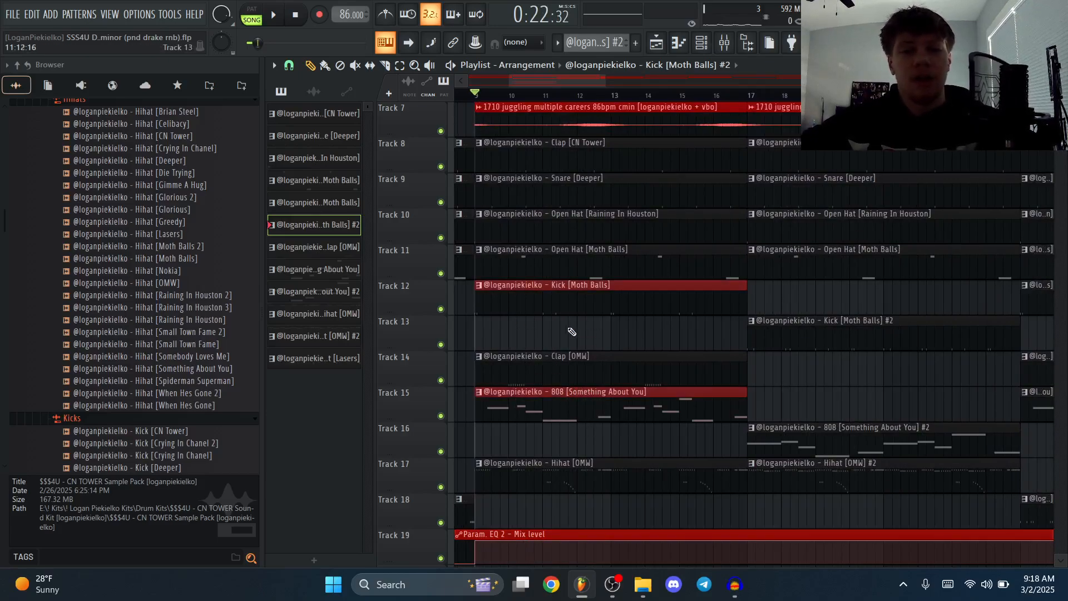
scroll(492, 320, down, 2)
drag(686, 300, 666, 441)
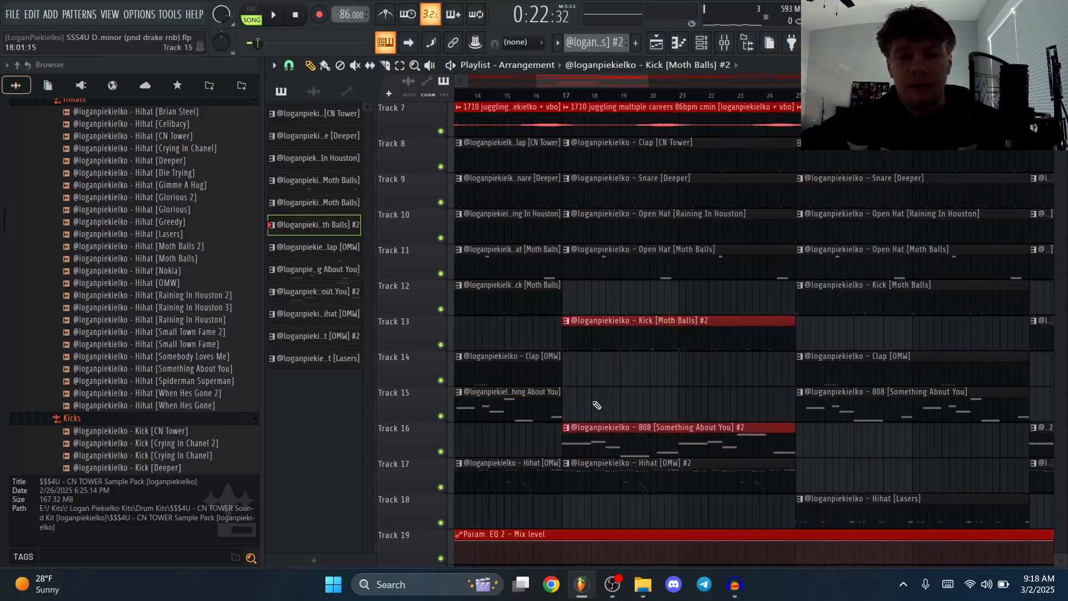
scroll(640, 367, down, 2)
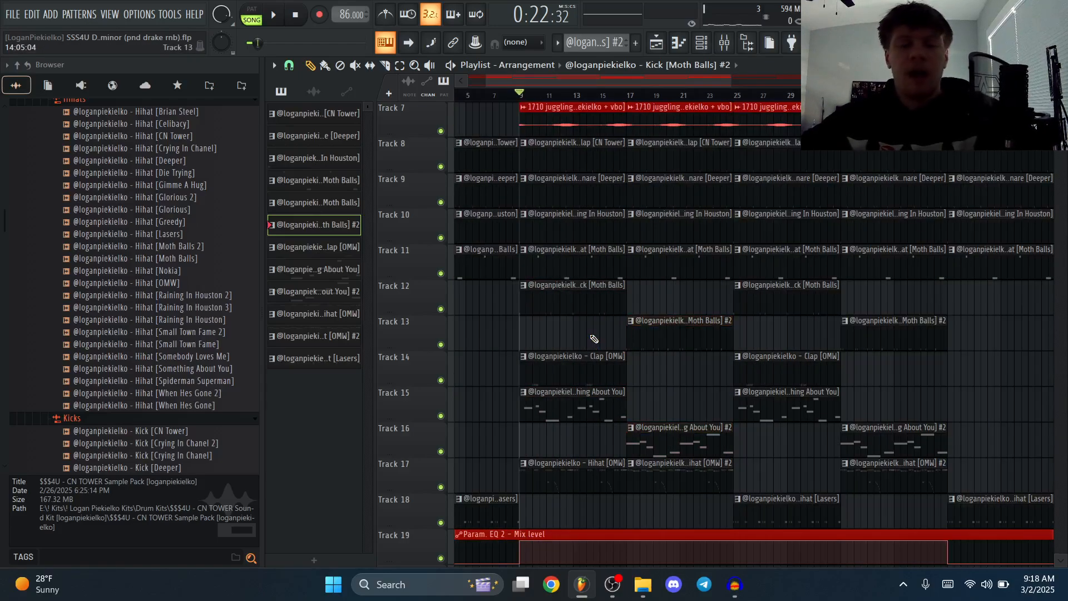
ctrl+shift+click(594, 310)
ctrl+shift+click(594, 413)
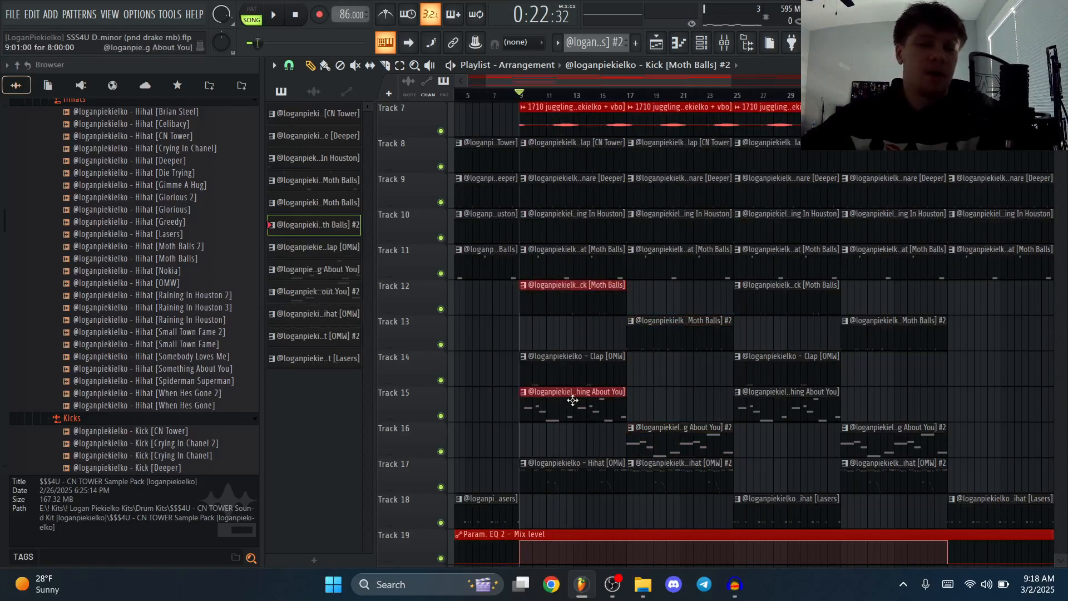
drag(694, 301, 684, 440)
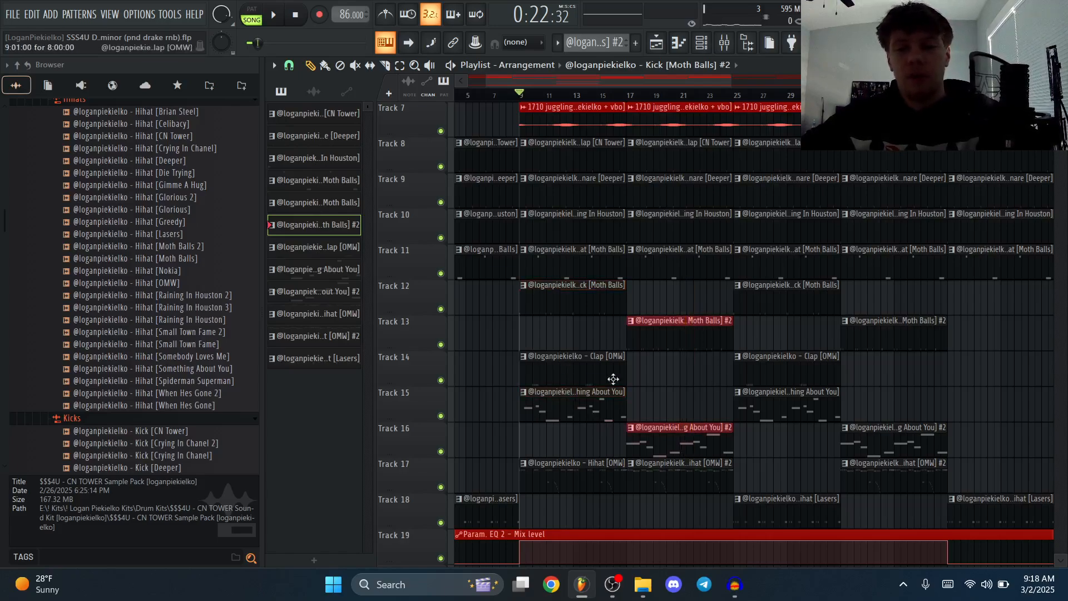
Play the arrangement around bar 17, where the second kick and 808 patterns begin, and again from bar 9
key(space)
click(710, 384)
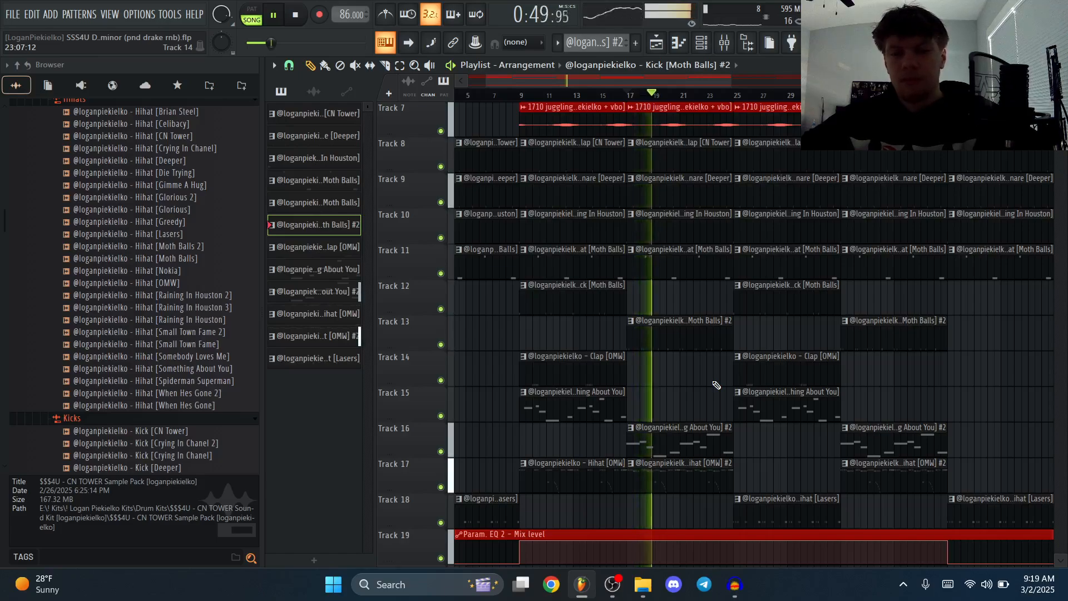
click(521, 95)
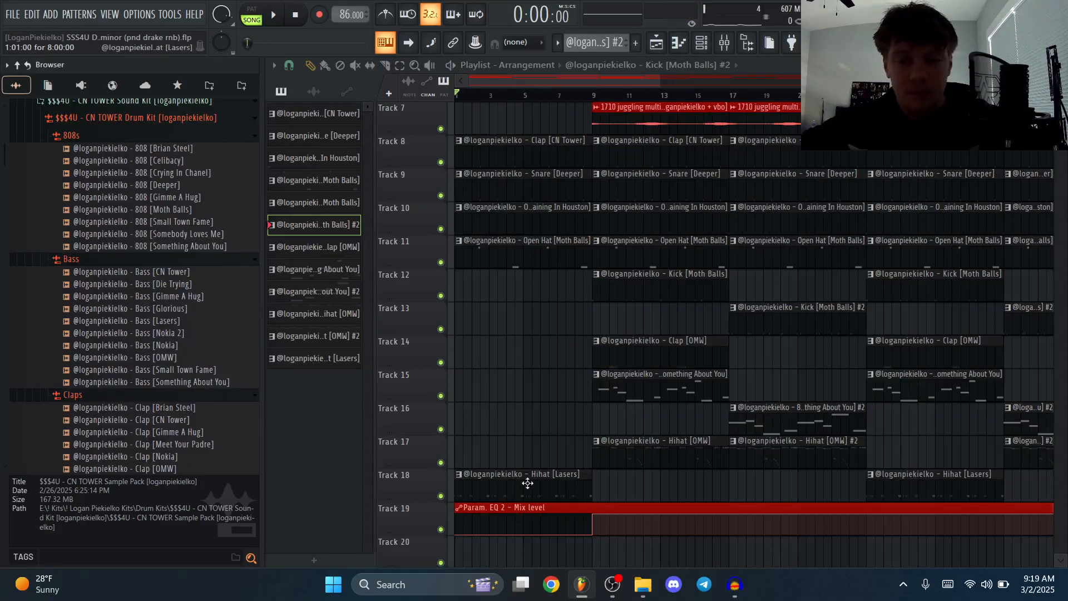
Collapse the sound category folders of the CN TOWER Drum Kit, from 808s through Snares, in the browser
mouse_move(528, 490)
mouse_down()
mouse_move(832, 150)
mouse_move(949, 167)
mouse_move(562, 140)
mouse_move(506, 371)
mouse_move(526, 487)
mouse_up()
click(112, 135)
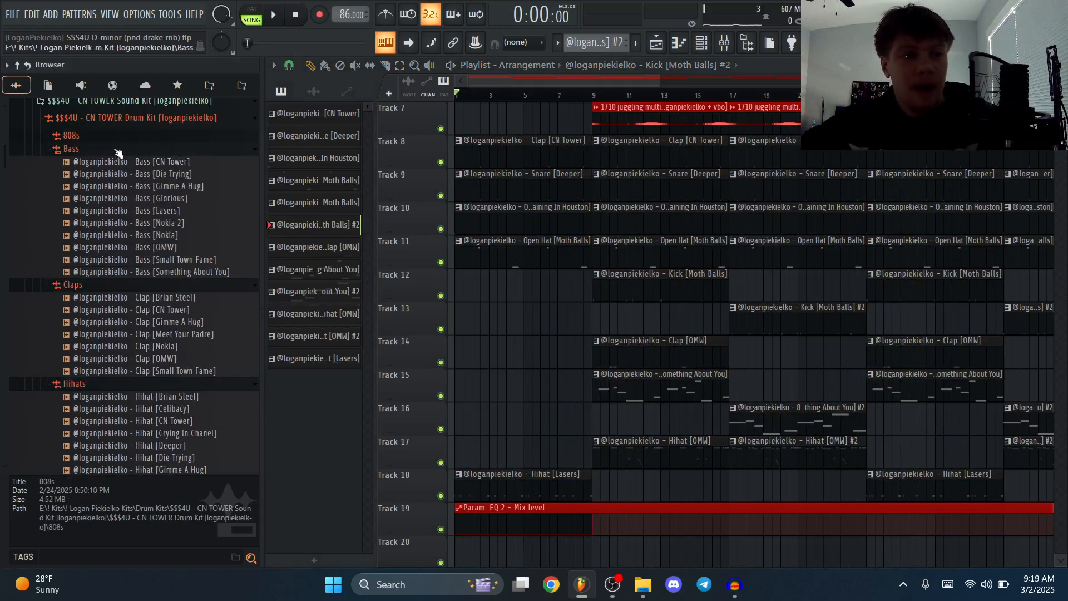
click(120, 149)
click(120, 164)
click(120, 177)
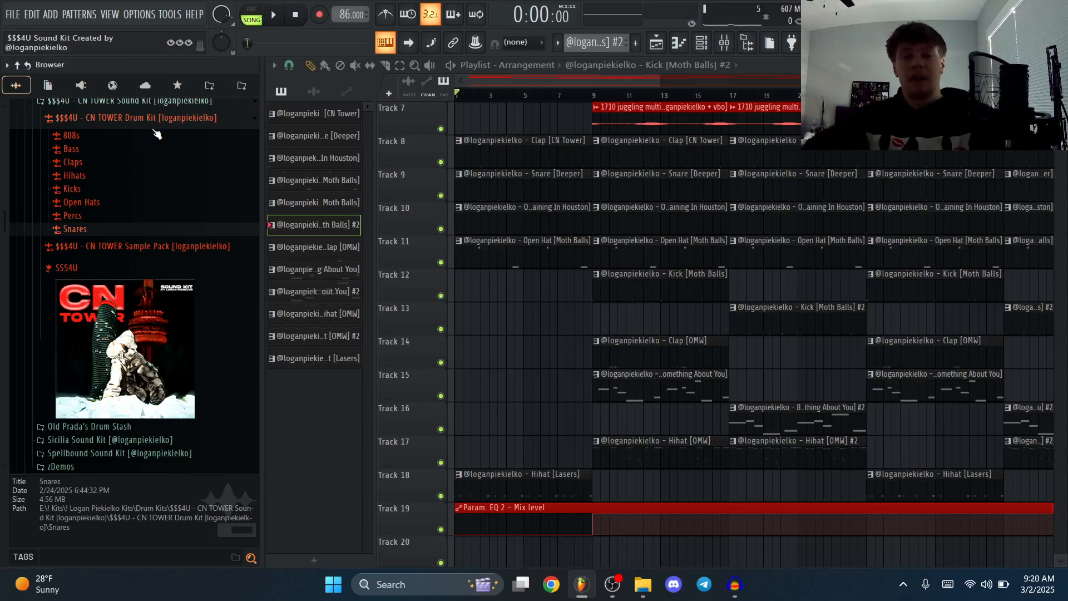
scroll(517, 318, down, 1)
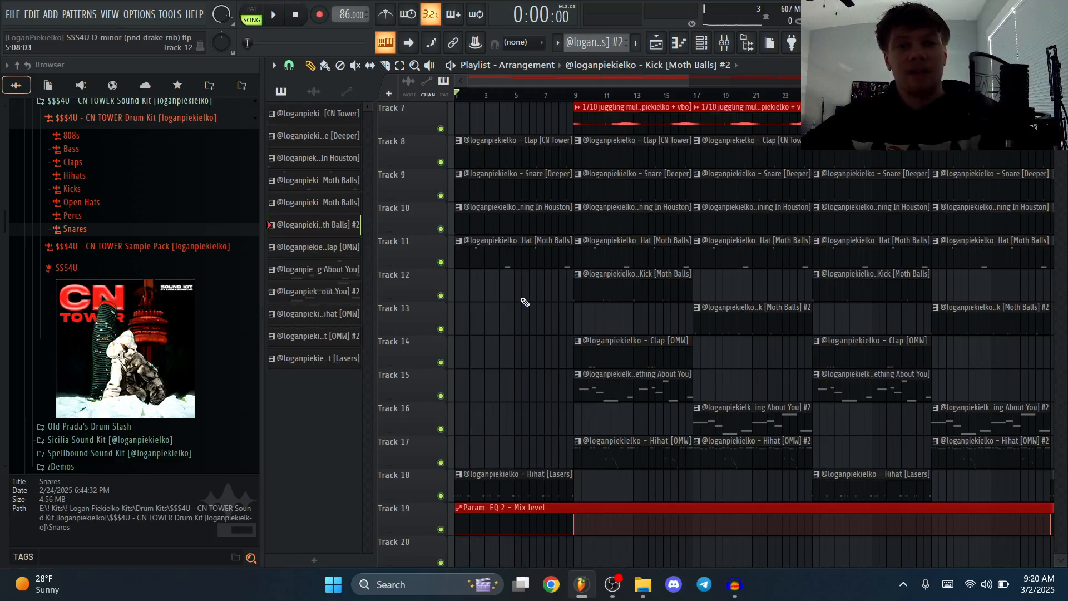
scroll(499, 306, down, 1)
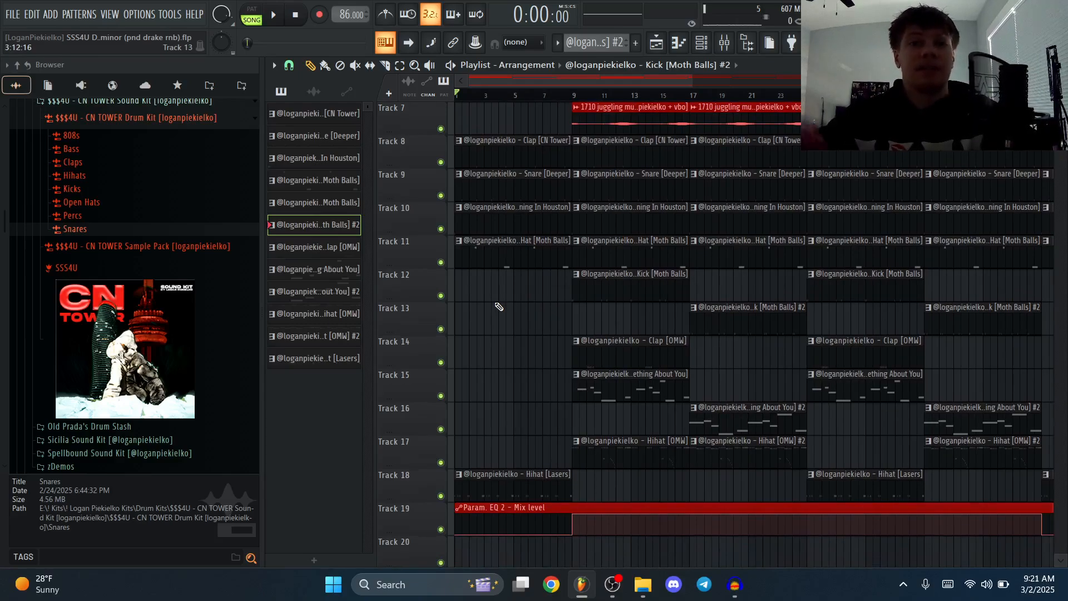